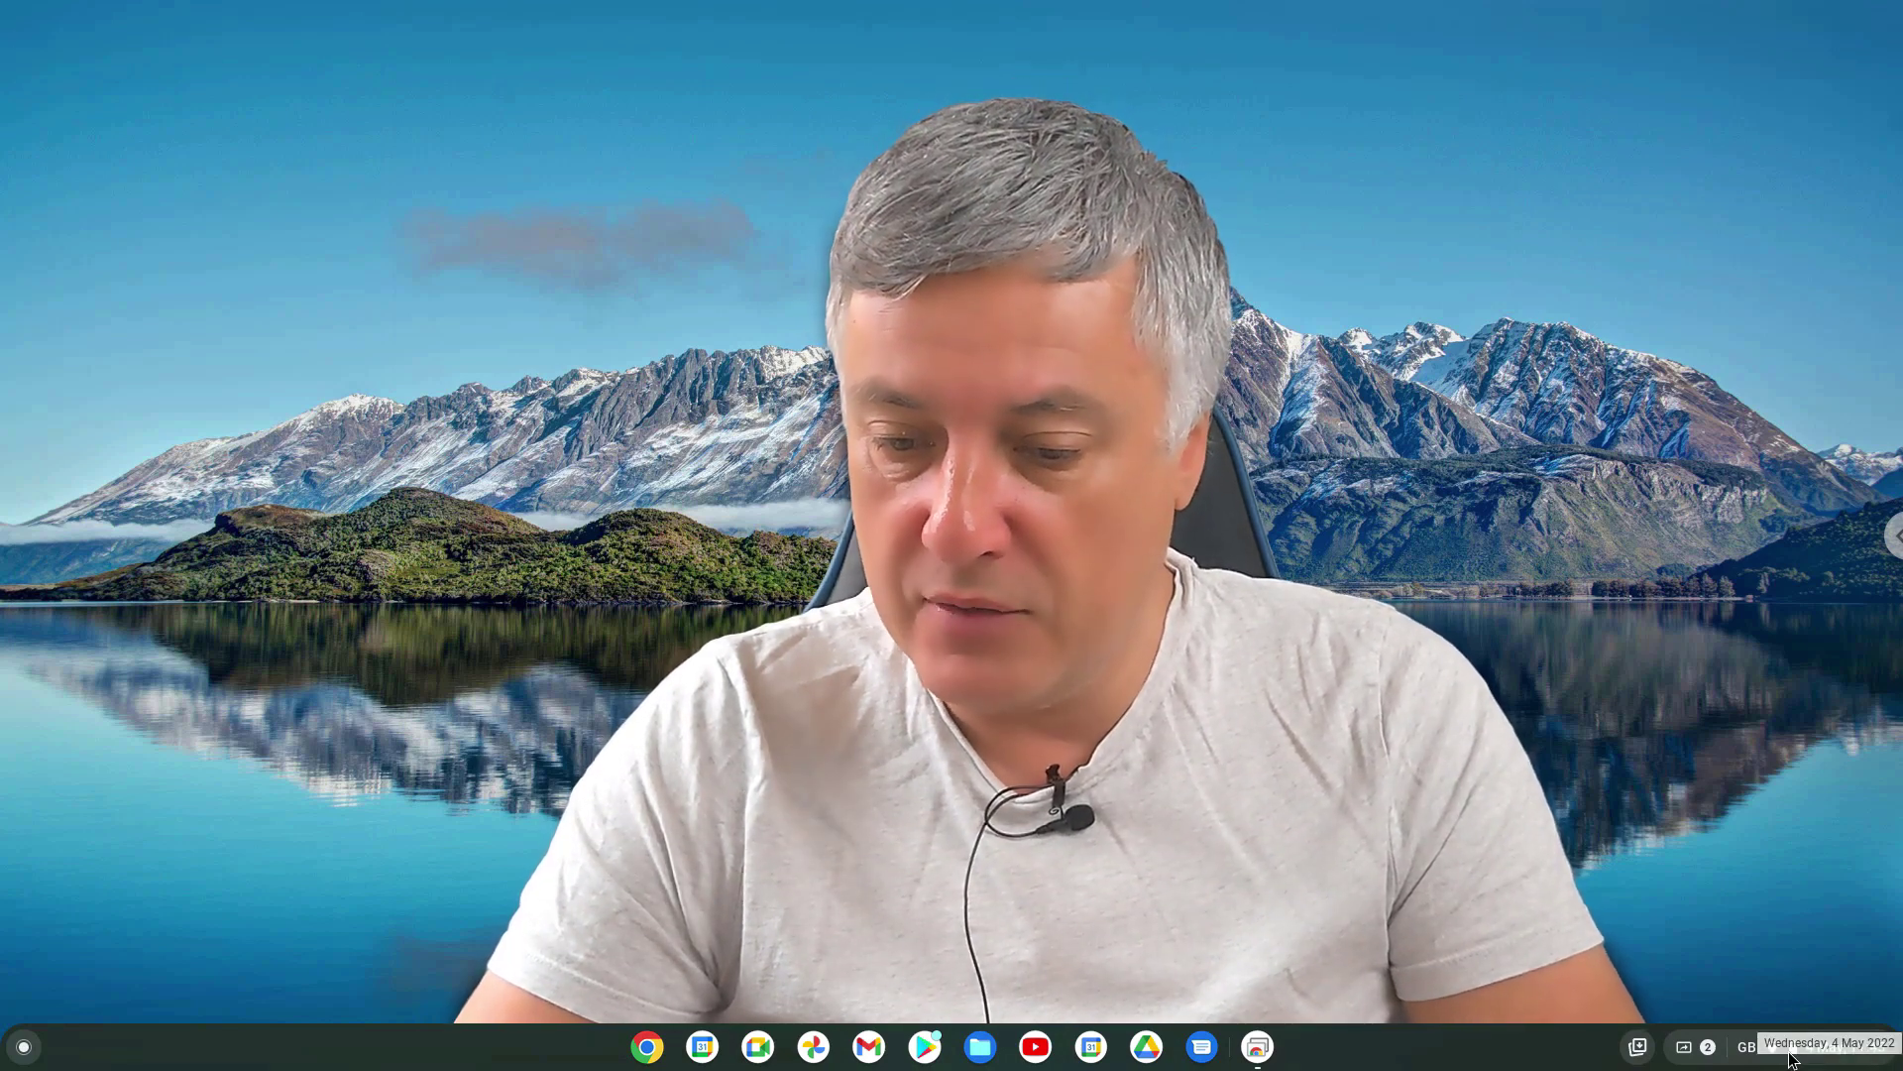
- Open Settings from quick settings, go to Personalisation, and open Change device account image
{"action": "left_click", "coordinate": [1683, 1052]}
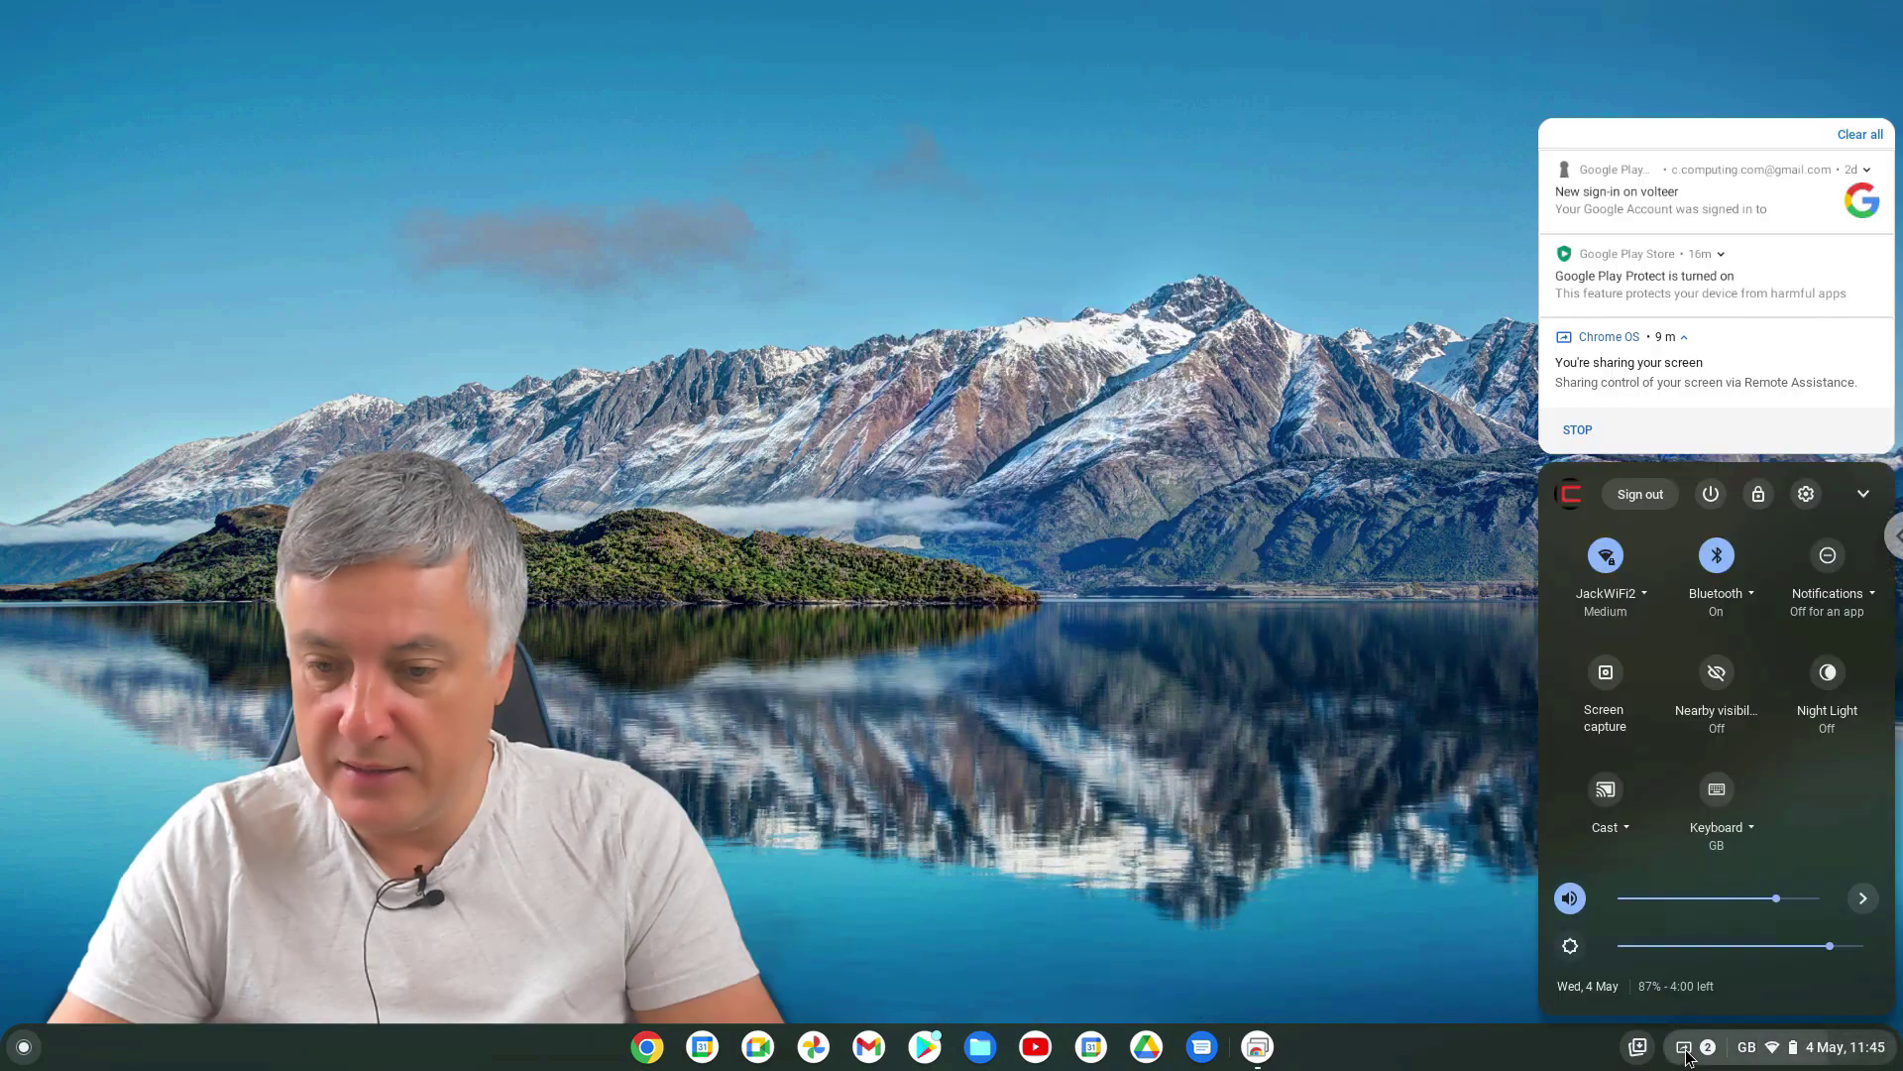
{"action": "left_click", "coordinate": [1805, 494]}
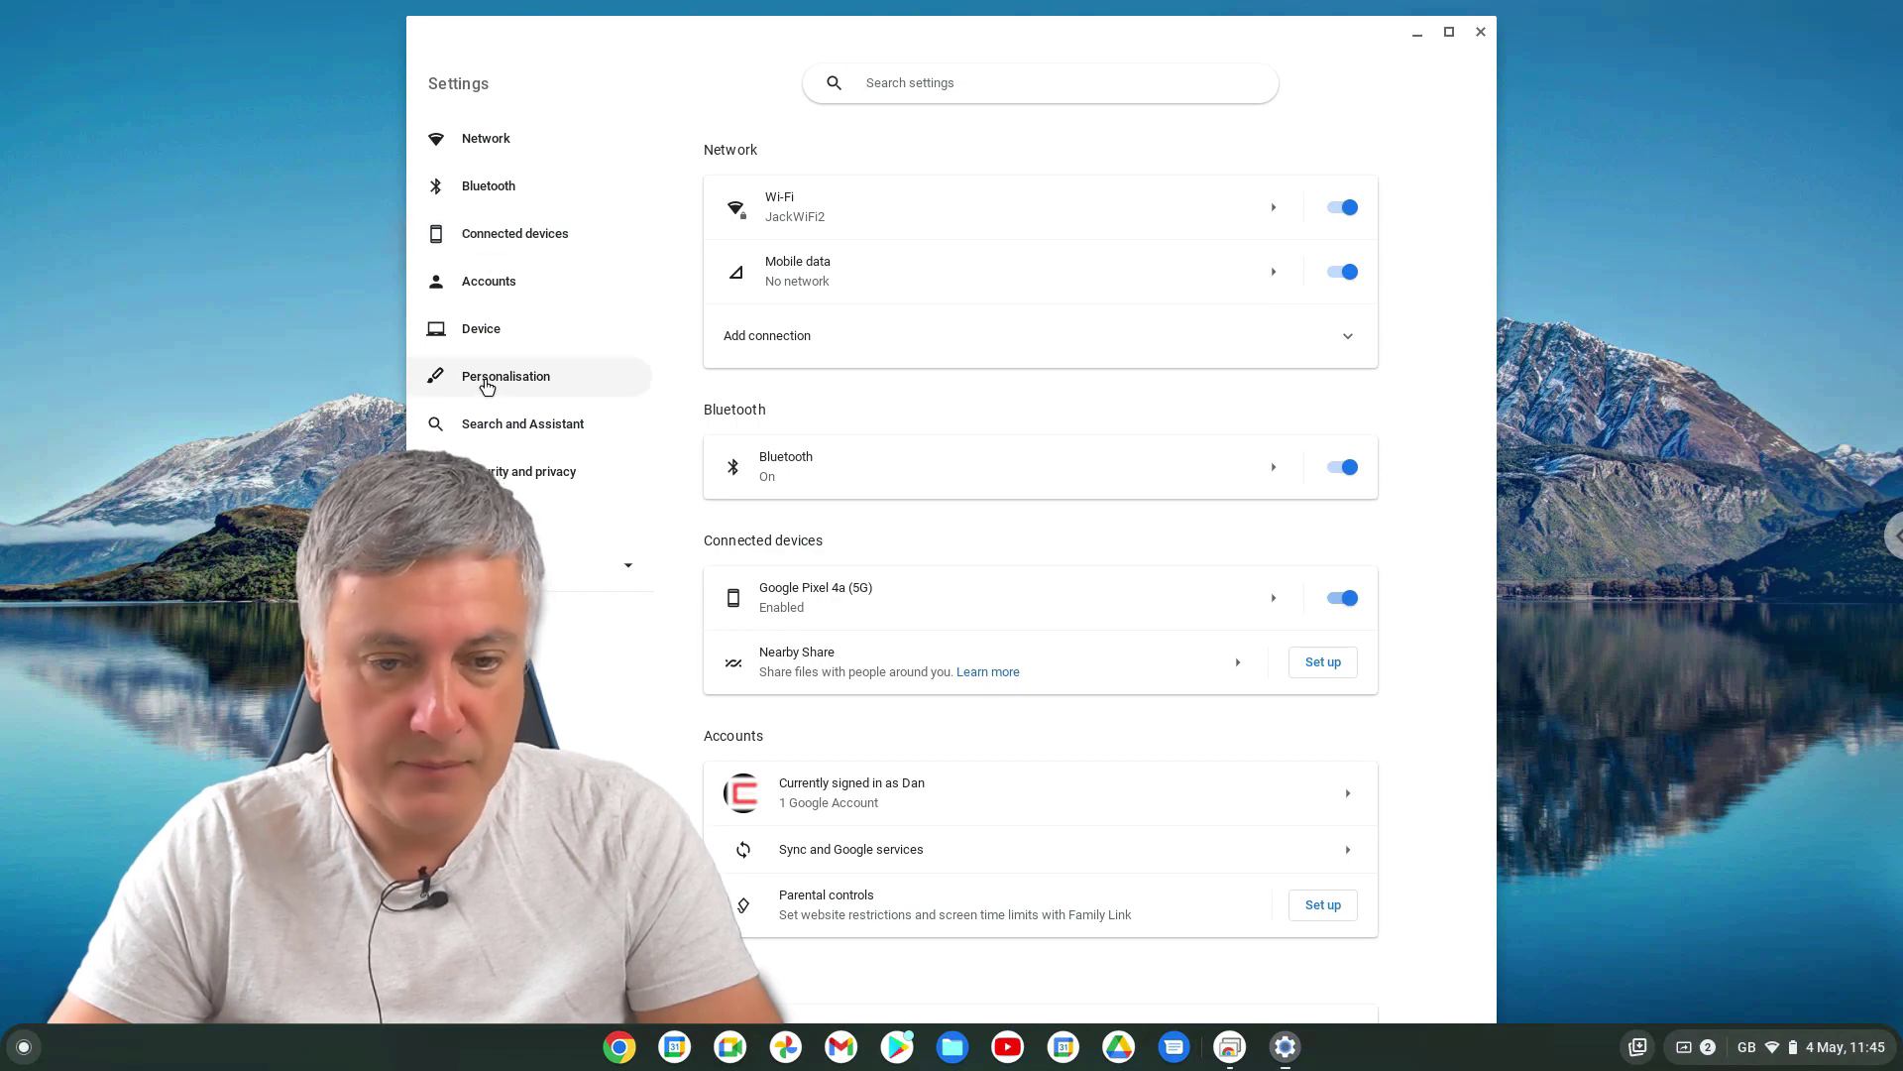
{"action": "left_click", "coordinate": [487, 384]}
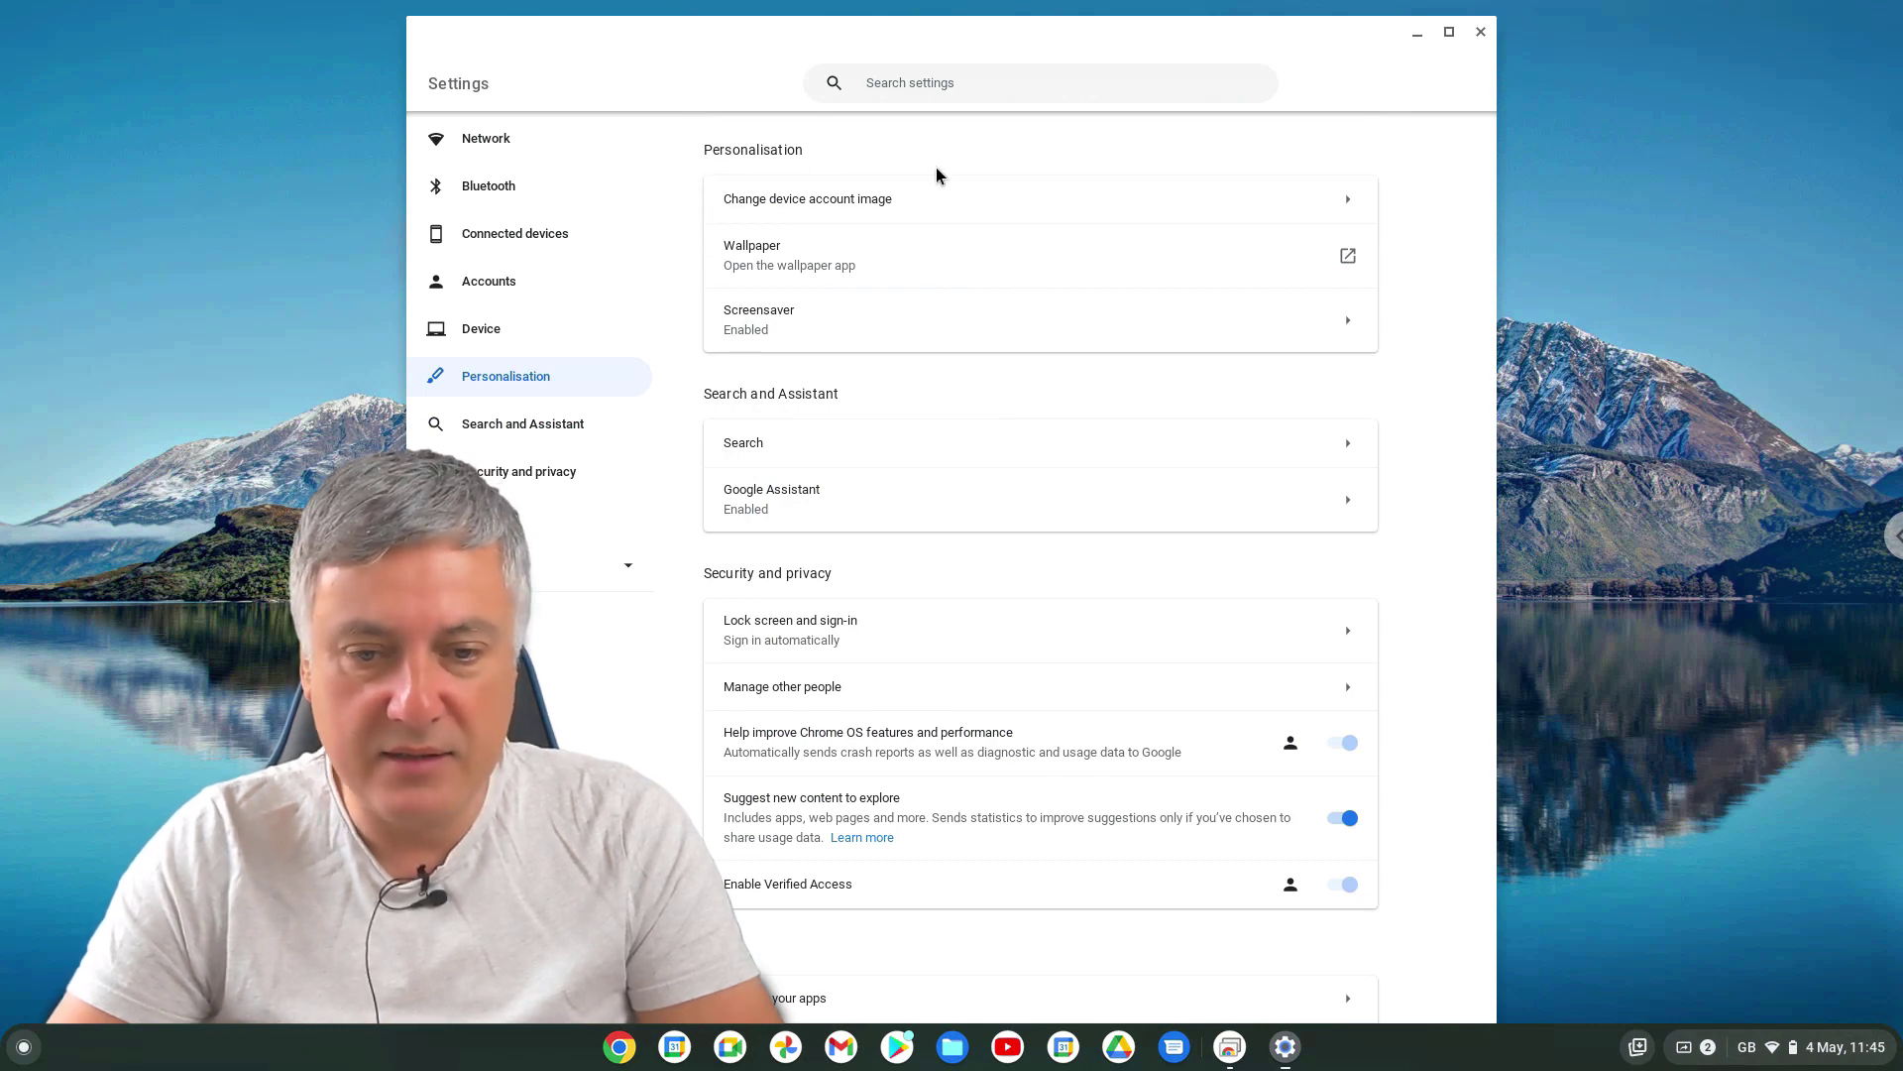
{"action": "left_click", "coordinate": [1147, 202]}
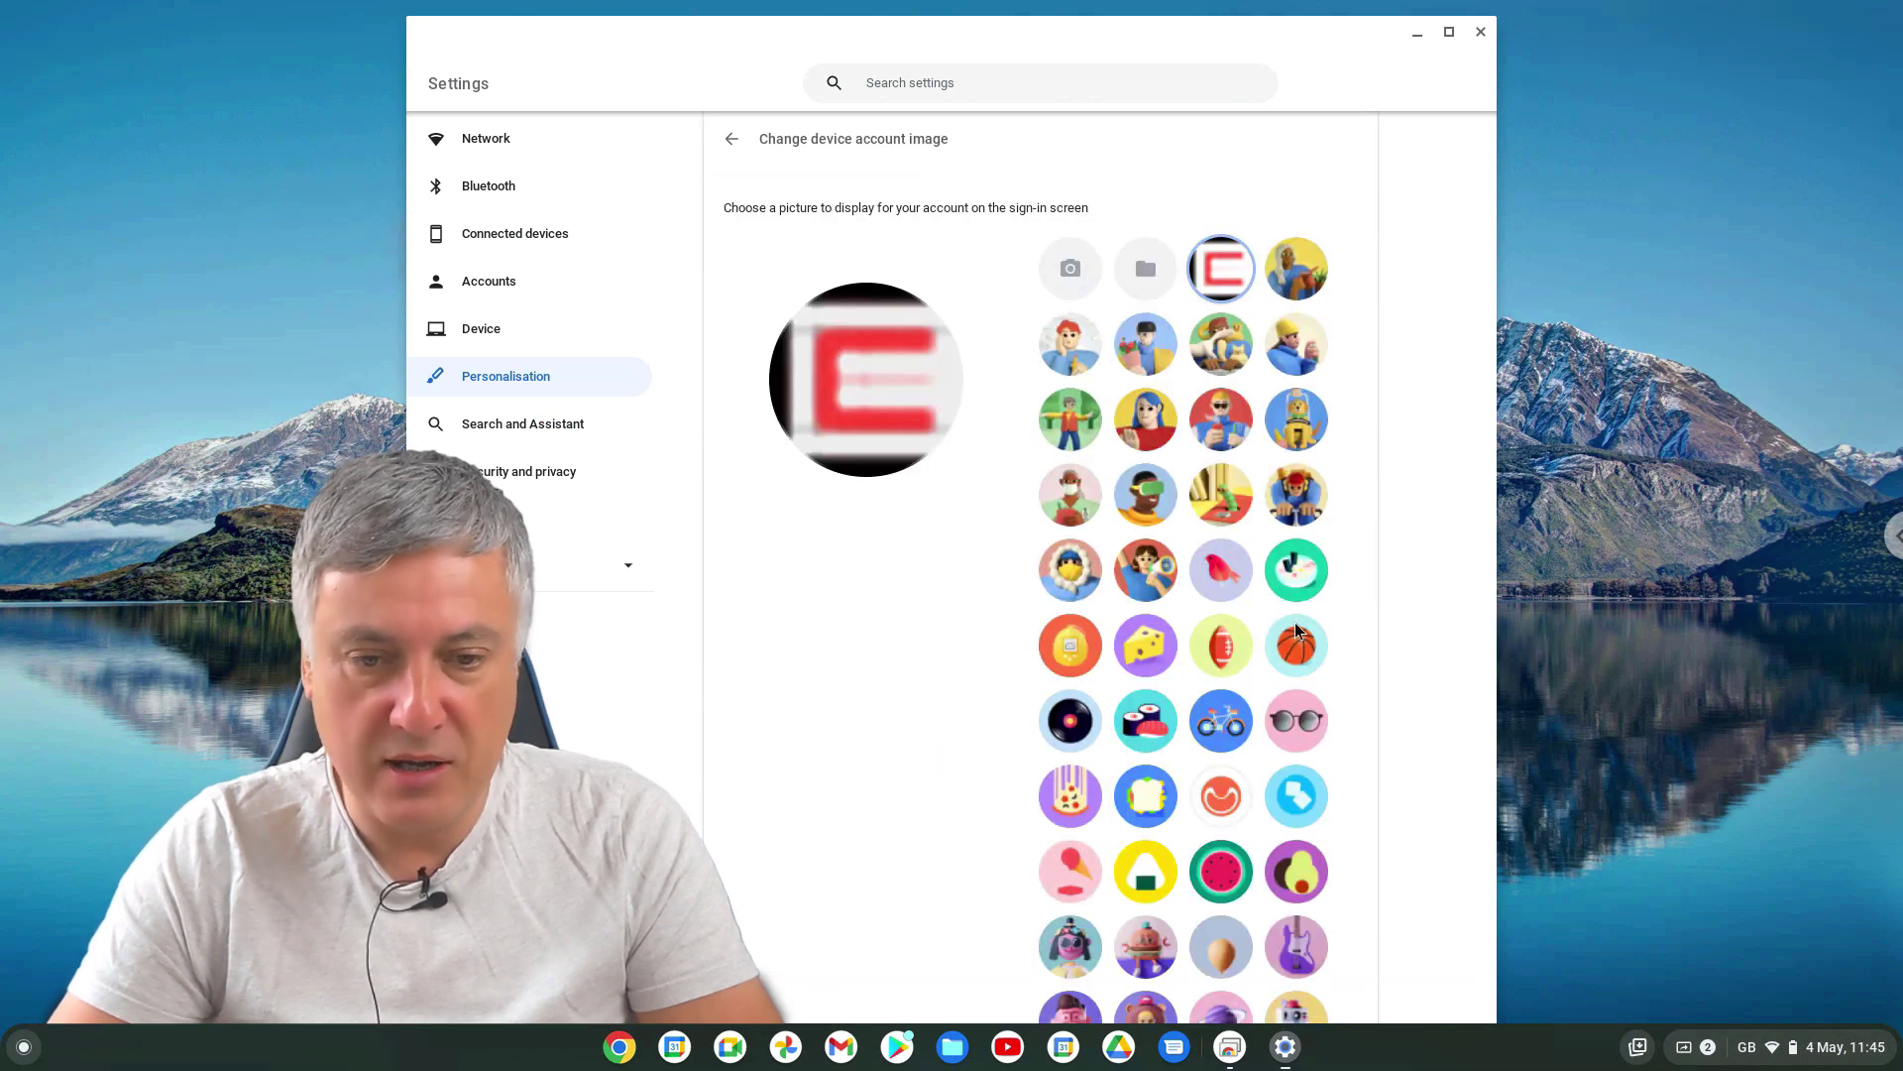
{"action": "left_click", "coordinate": [732, 140]}
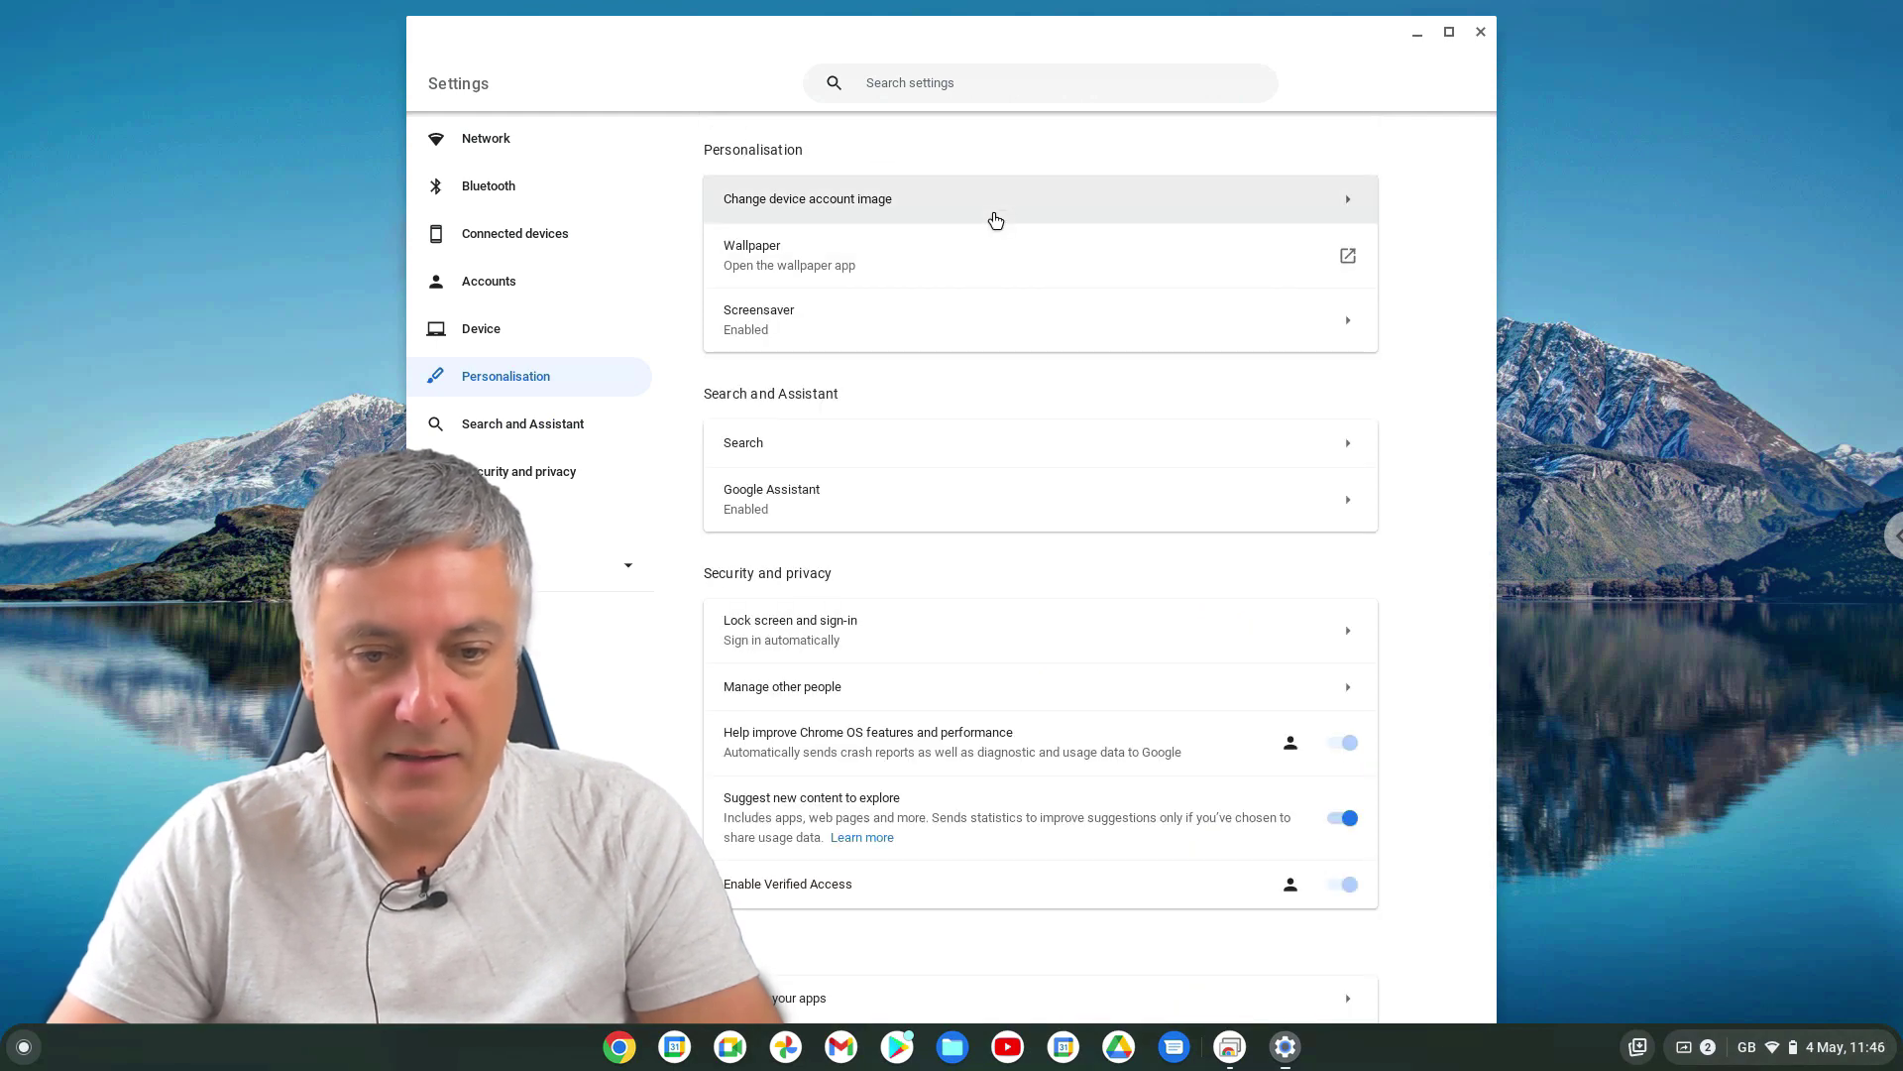
{"action": "left_click", "coordinate": [1007, 206]}
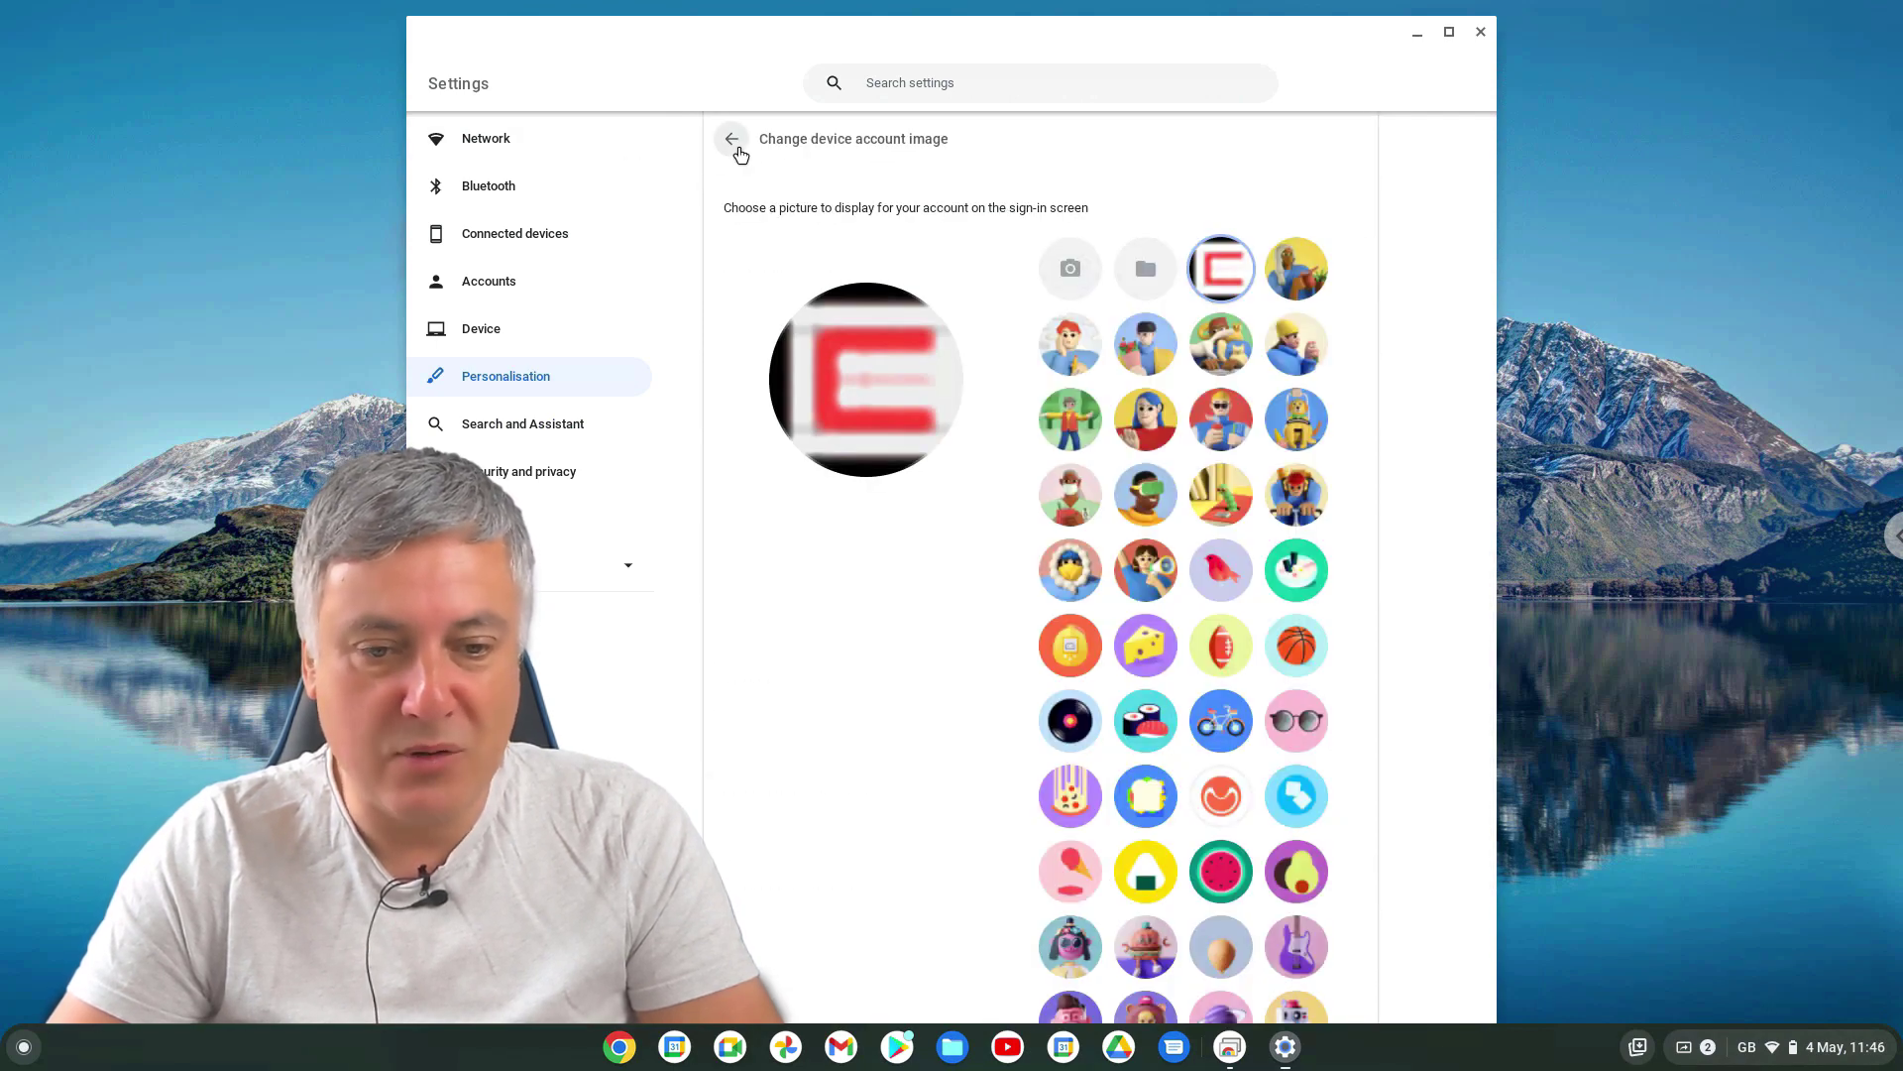
- Go back to Personalisation, open the Wallpaper app to view its collections, then close it
{"action": "left_click", "coordinate": [737, 149]}
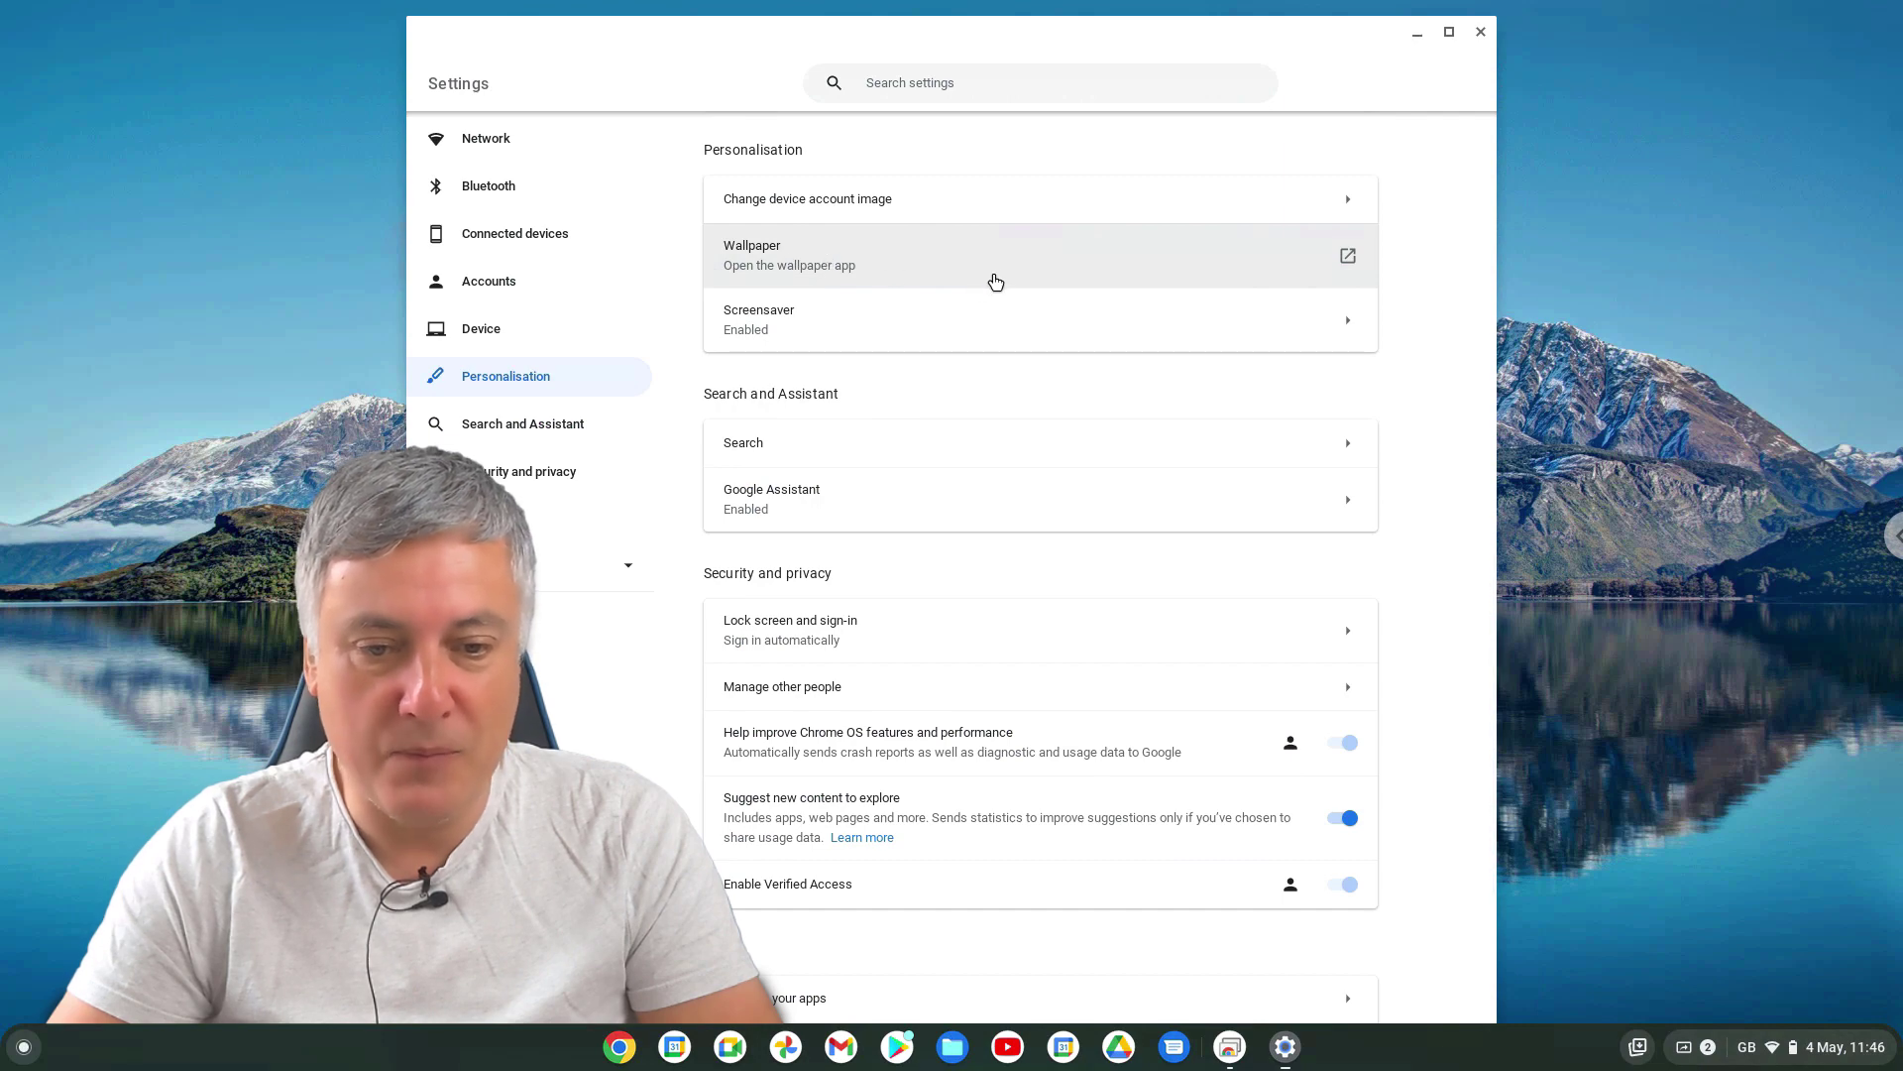
{"action": "left_click", "coordinate": [1003, 282]}
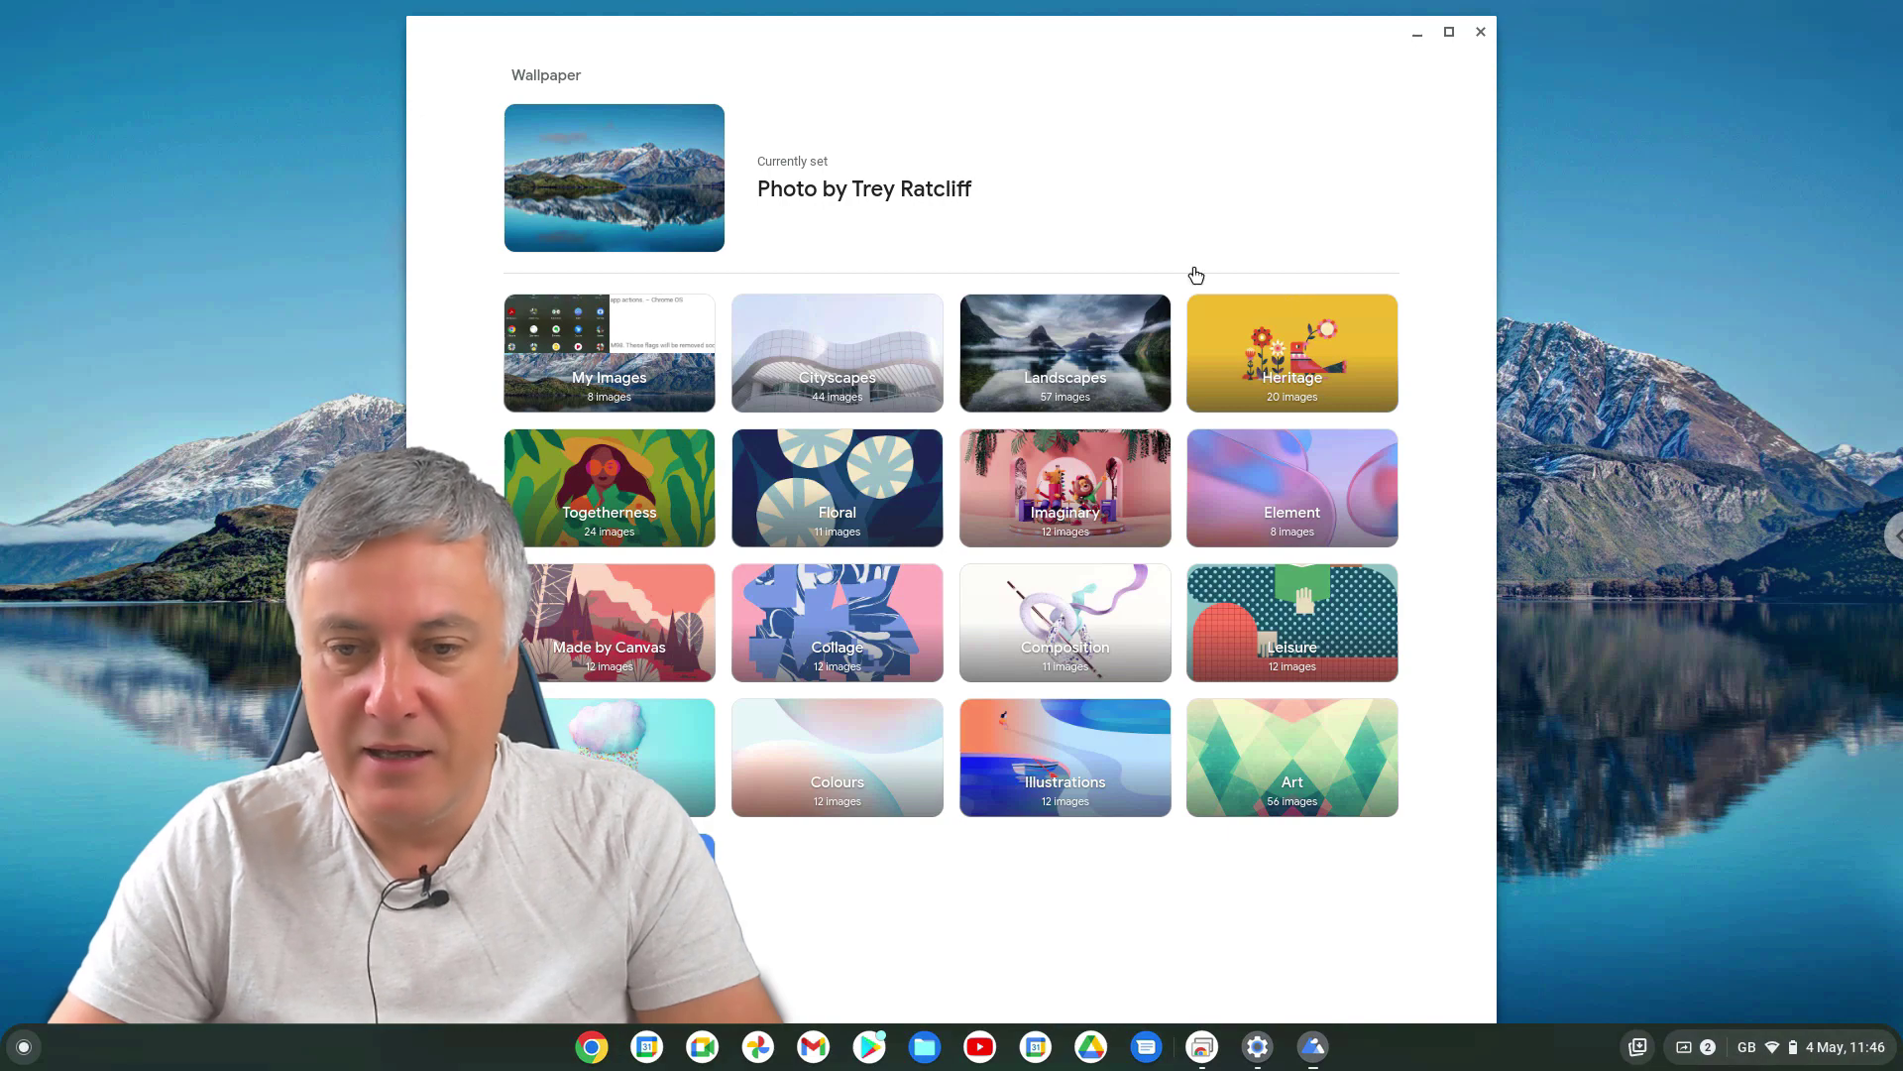
{"action": "left_click", "coordinate": [1482, 33]}
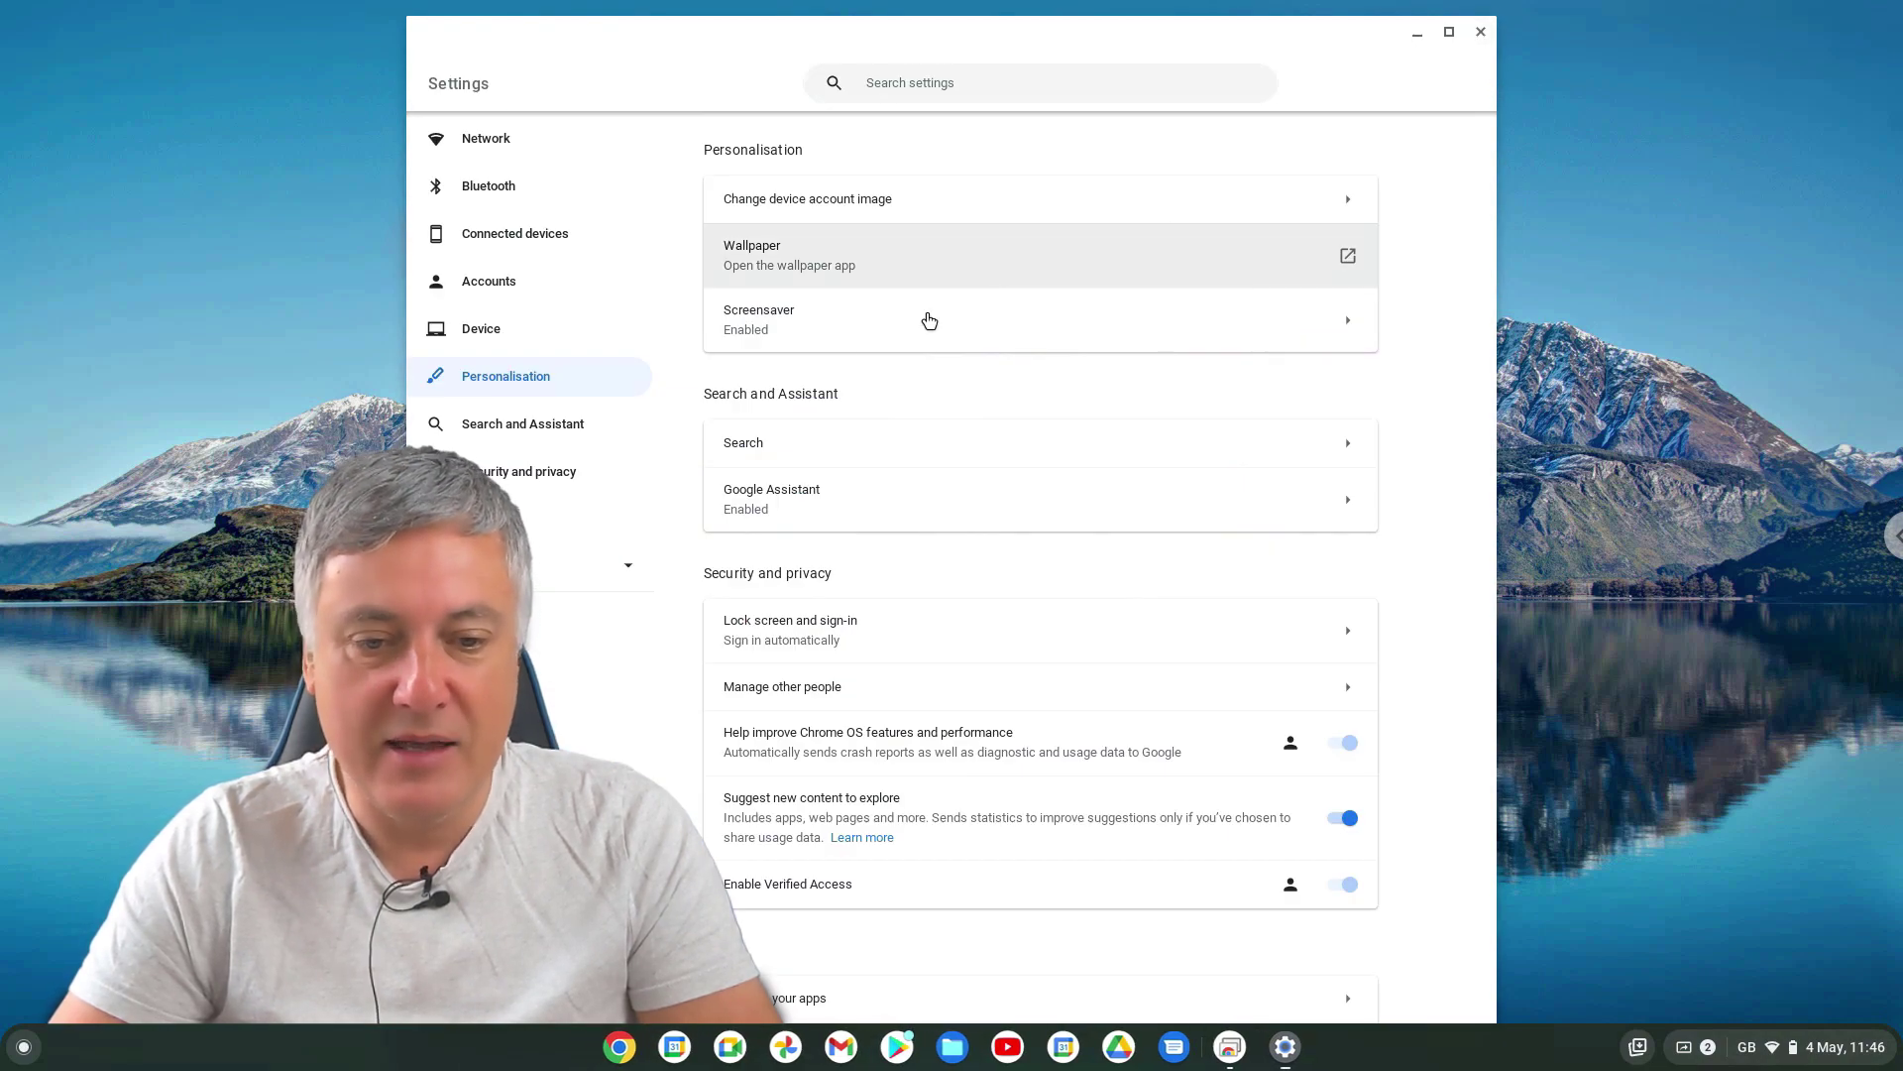
- Review the Screensaver page's Background and Weather options, then close the Settings window
{"action": "left_click", "coordinate": [982, 346]}
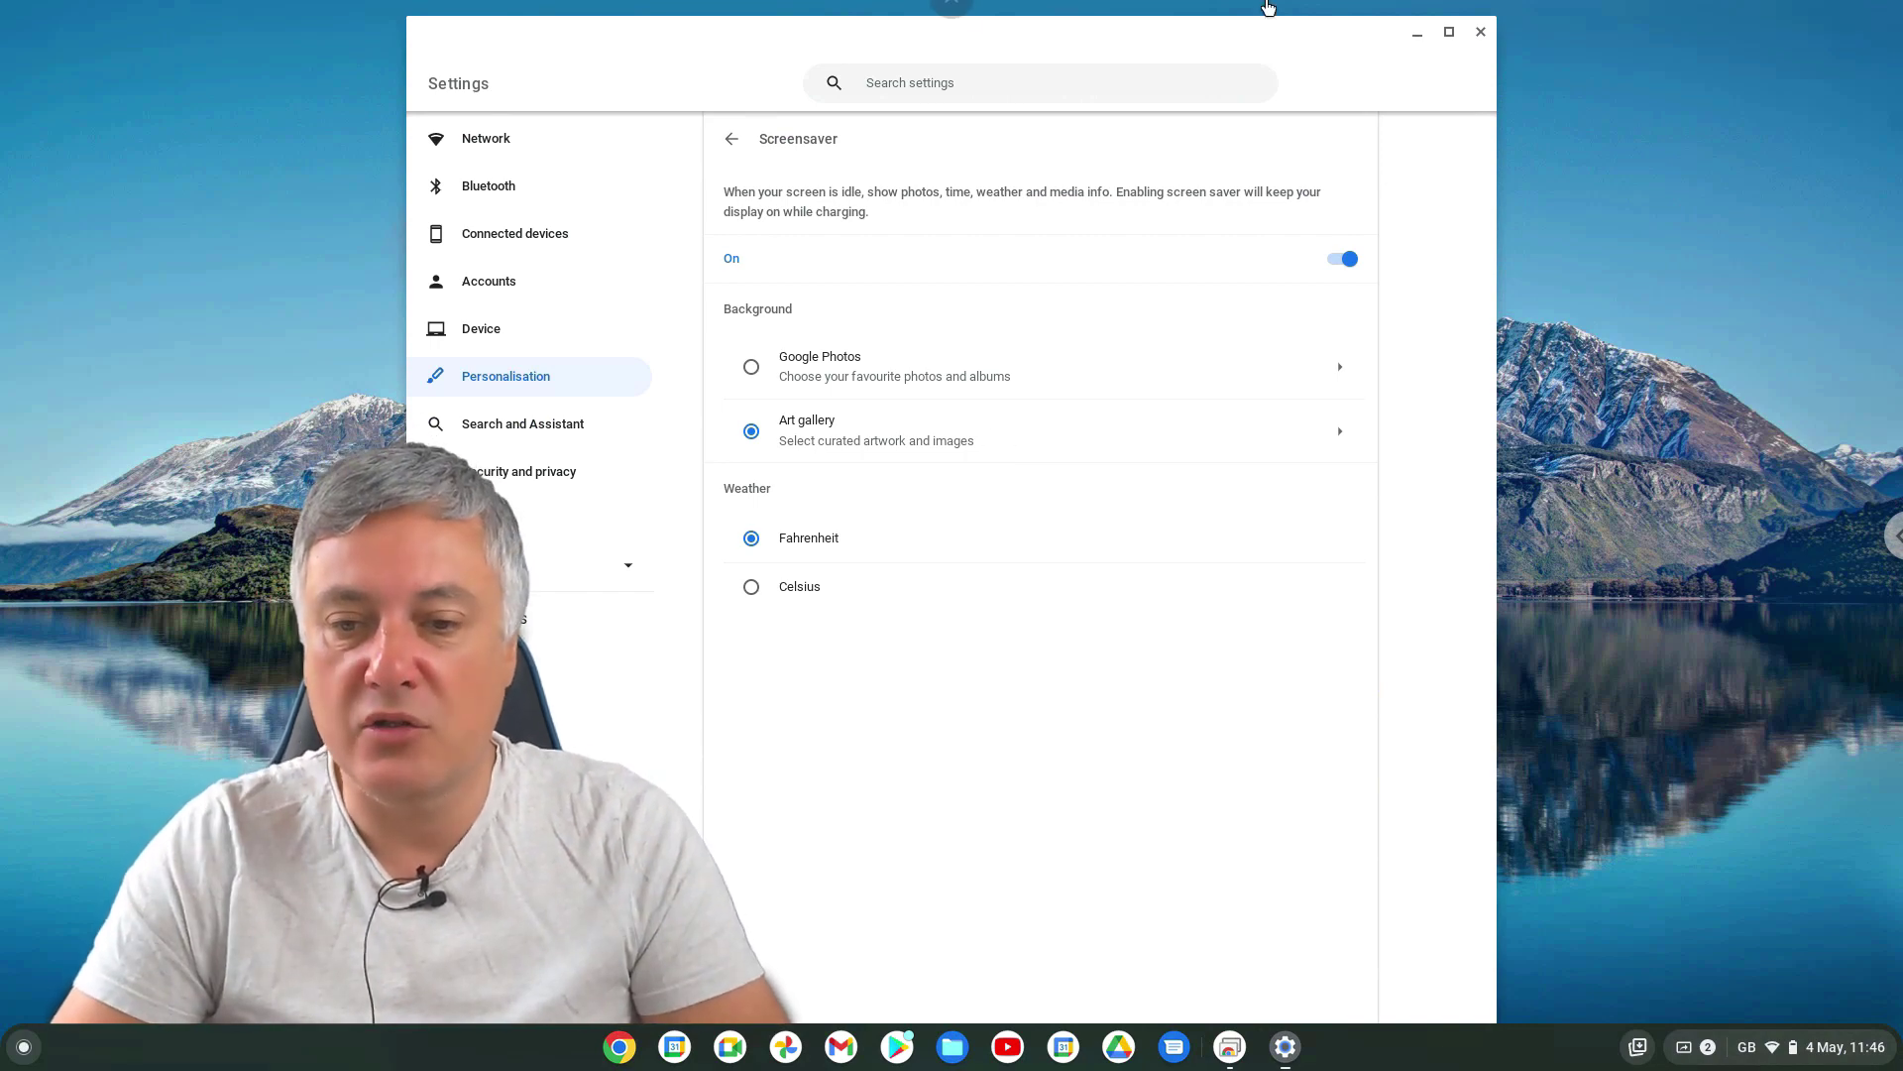
{"action": "left_click", "coordinate": [1481, 33]}
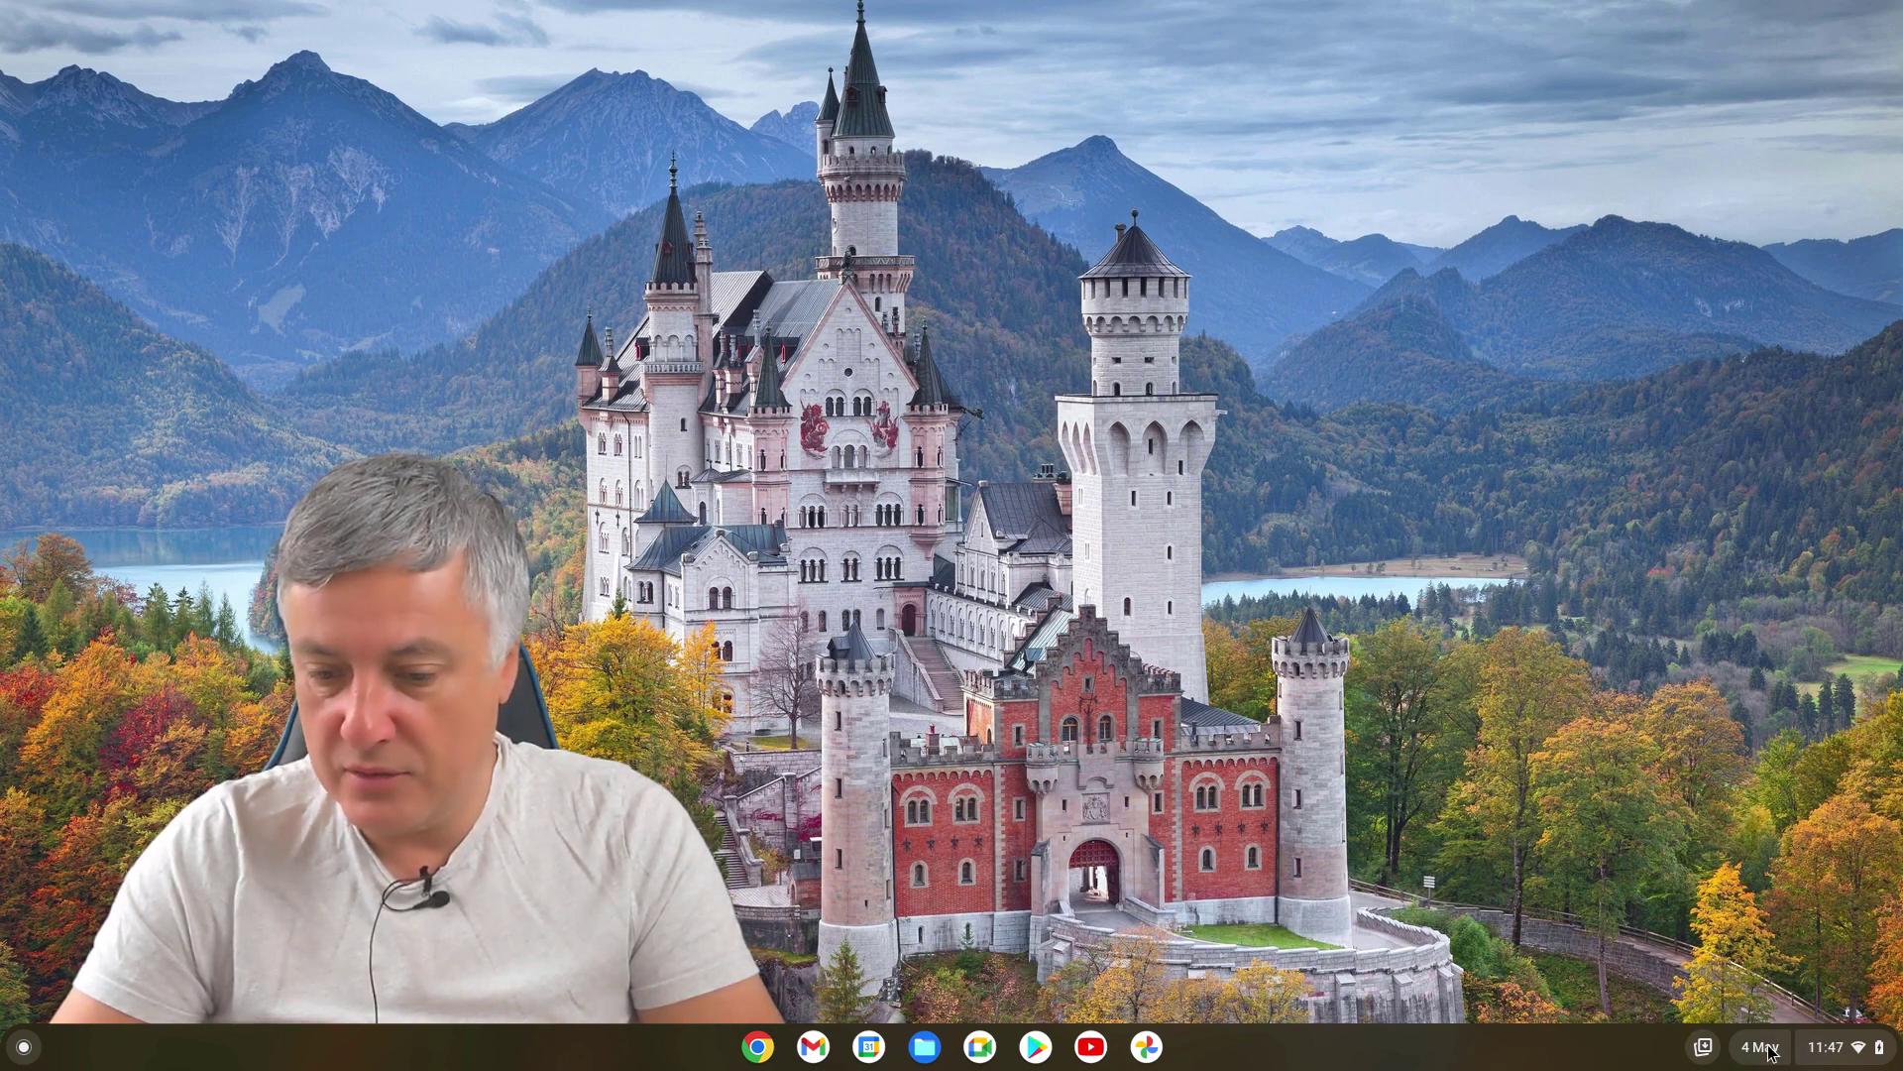
- Reopen Settings from quick settings on the Personalisation section
{"action": "left_click", "coordinate": [1810, 1049]}
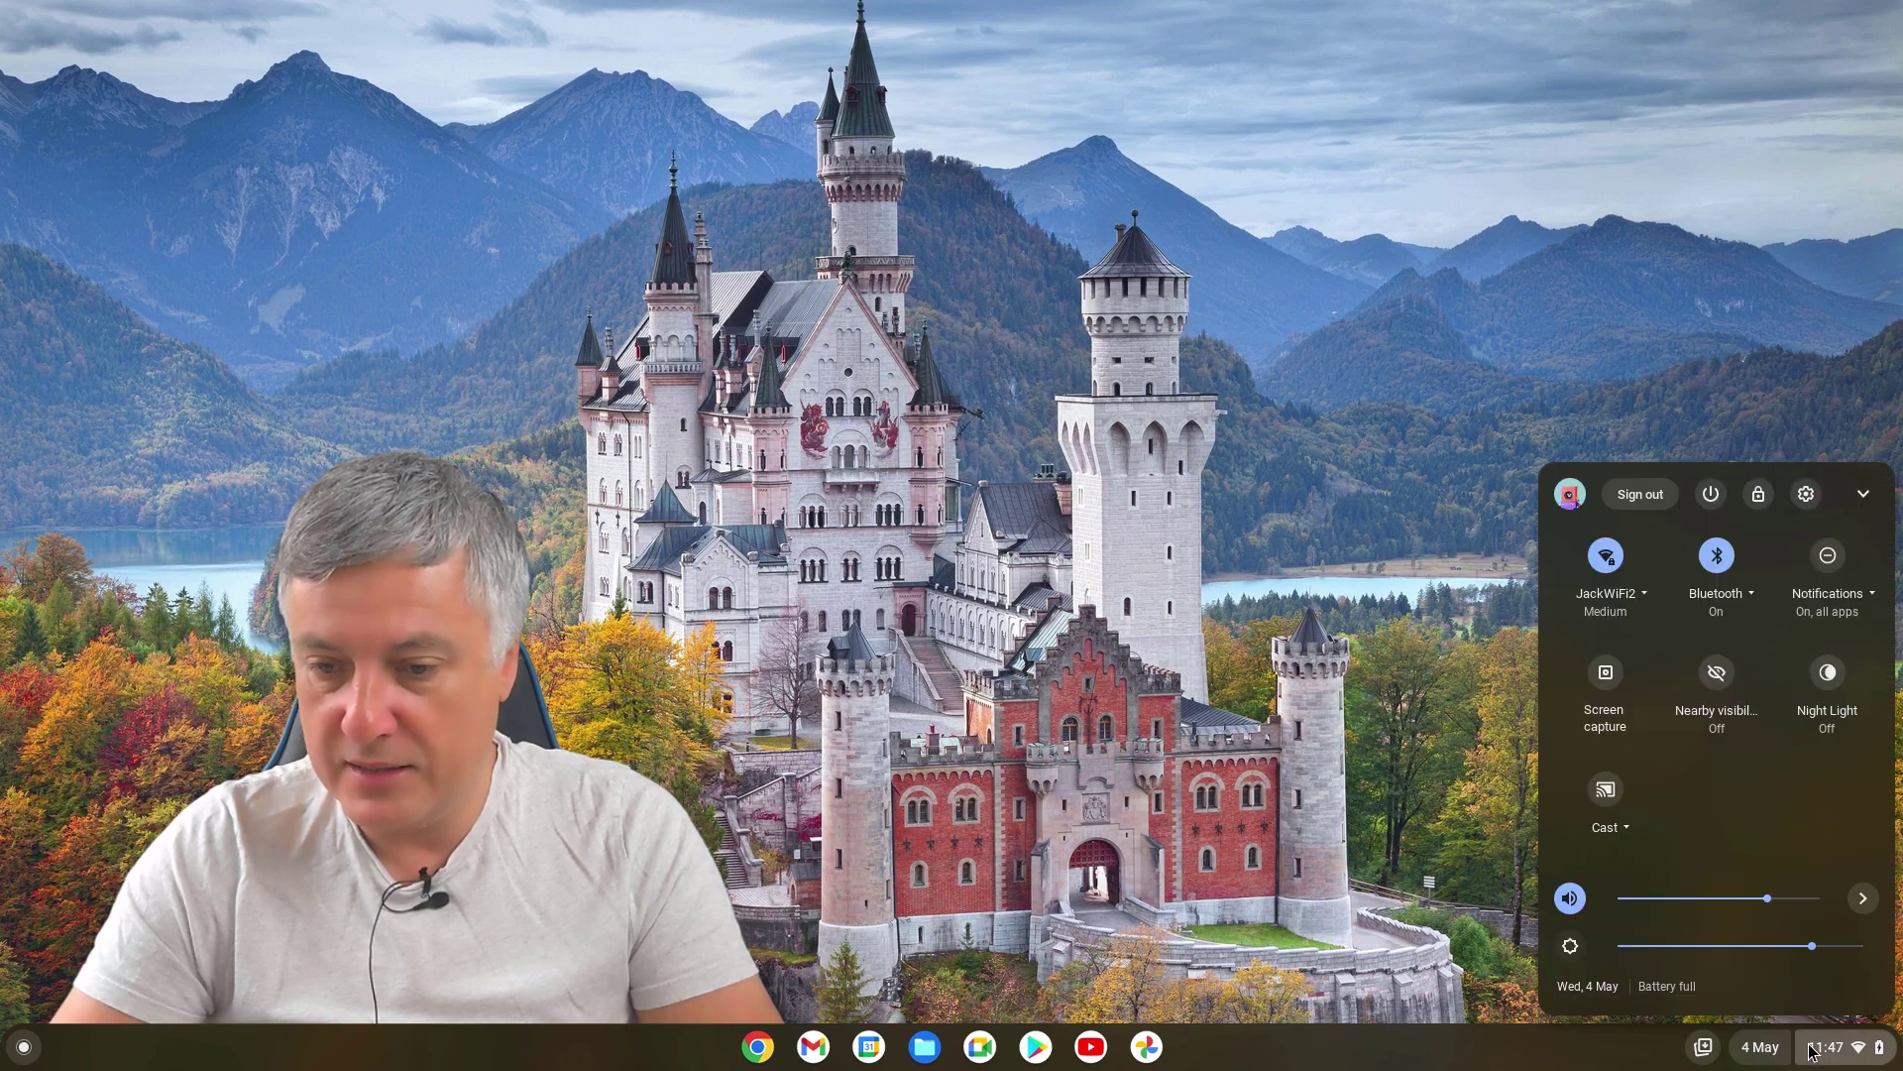
{"action": "left_click", "coordinate": [1806, 495]}
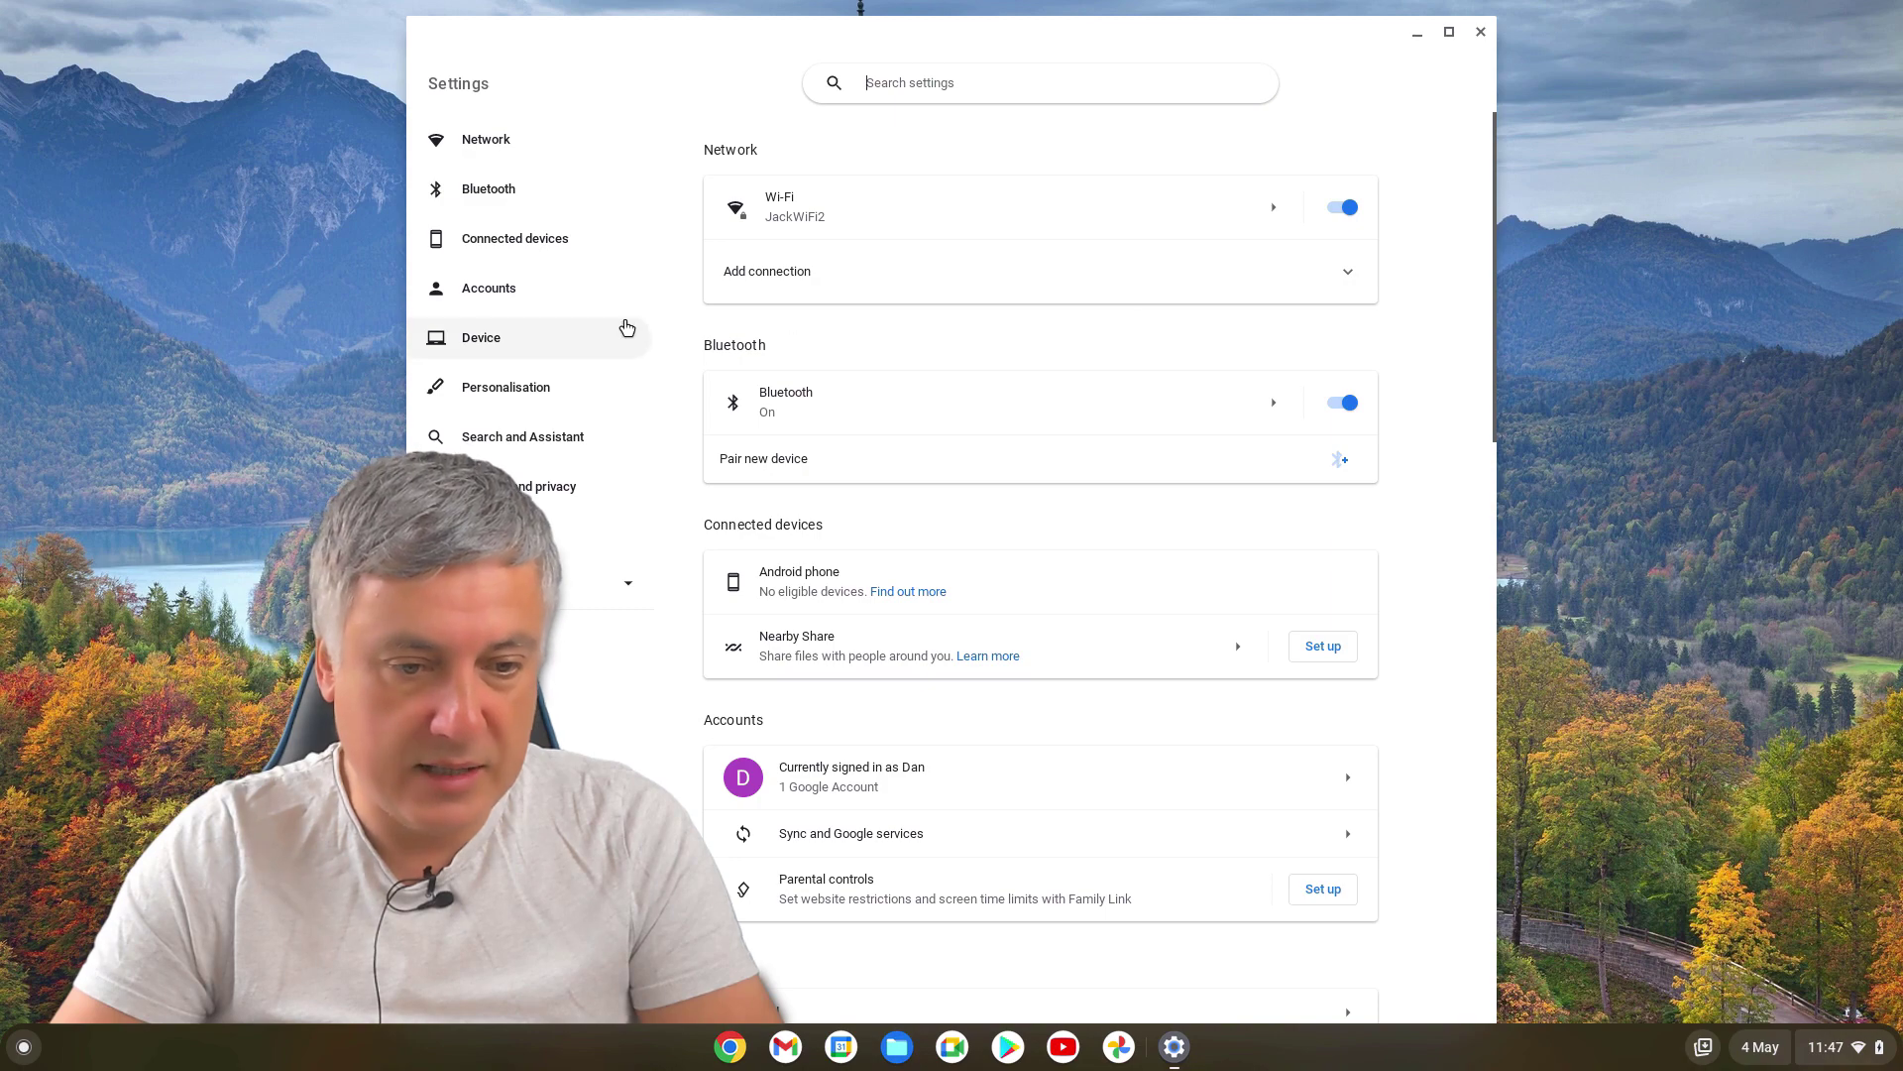
{"action": "left_click", "coordinate": [474, 391]}
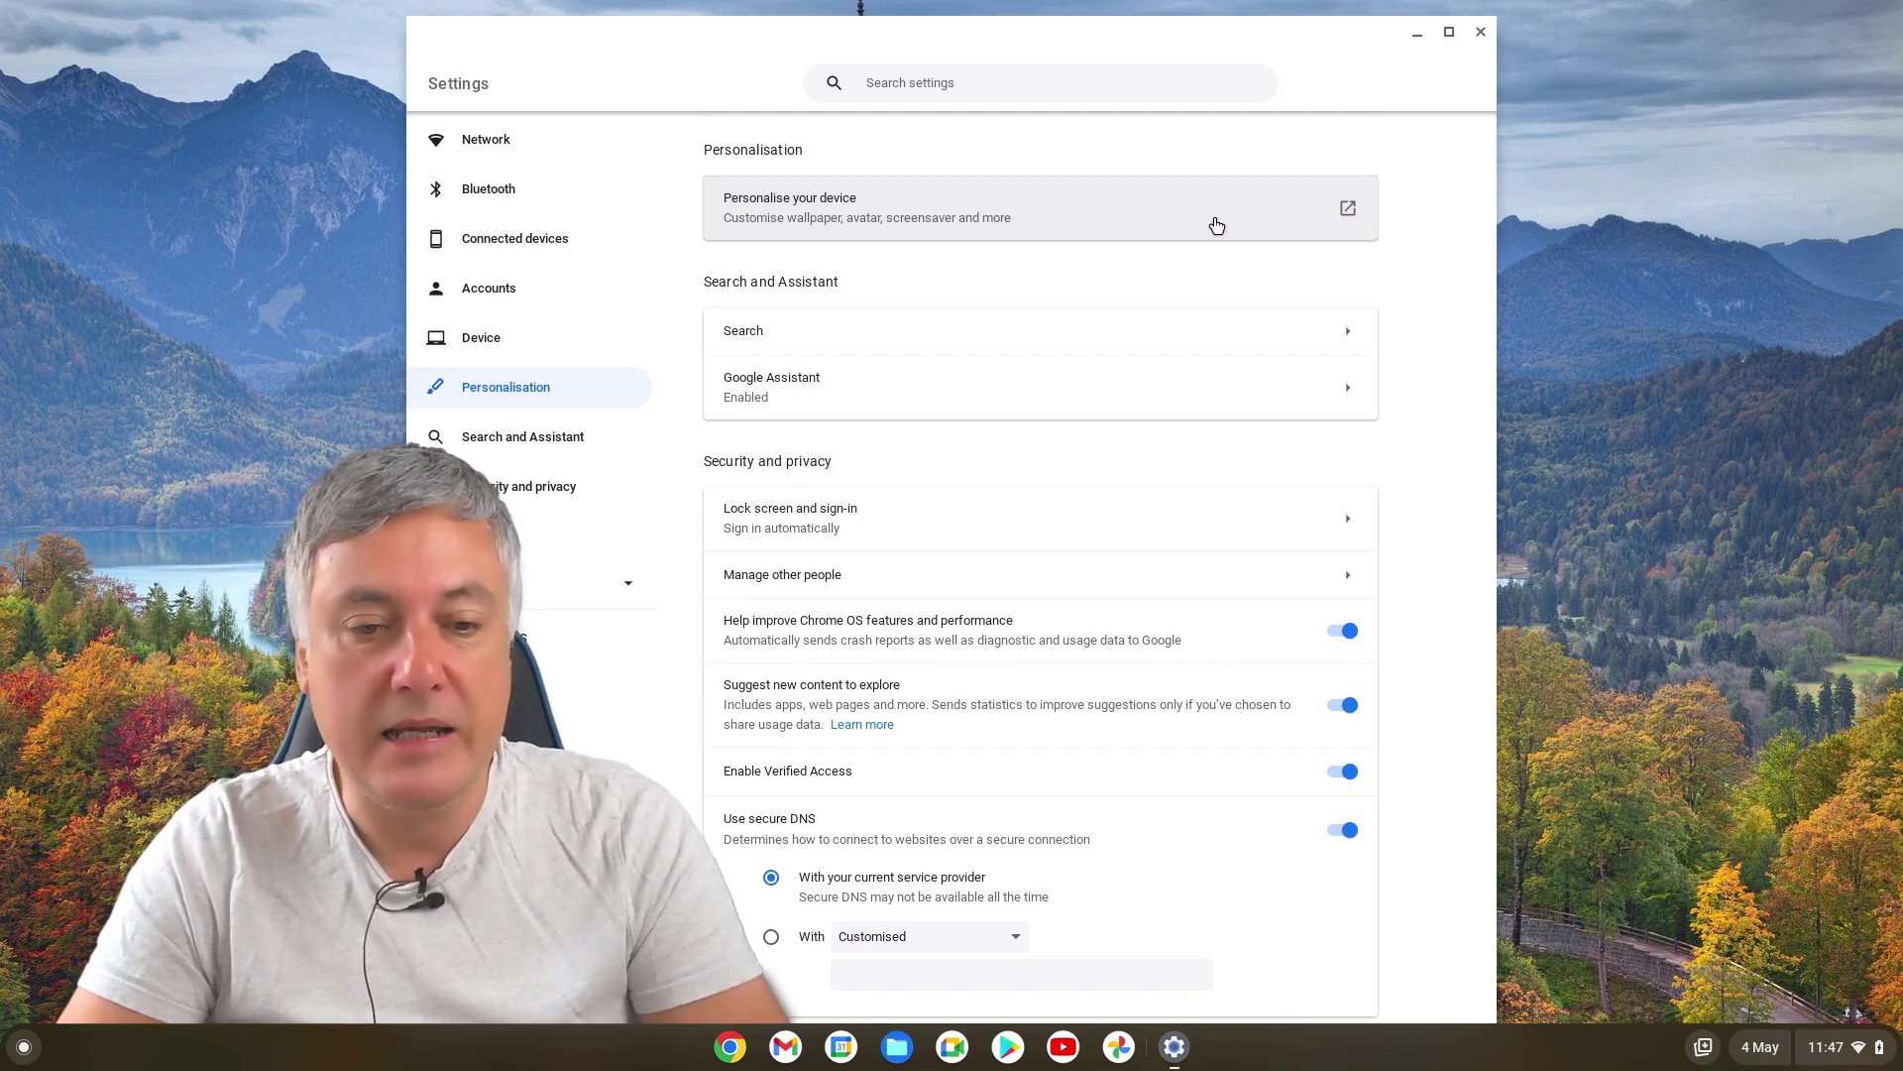
- Open the Personalization Hub avatar page and set a freshly taken webcam photo as the avatar
{"action": "left_click", "coordinate": [1217, 225]}
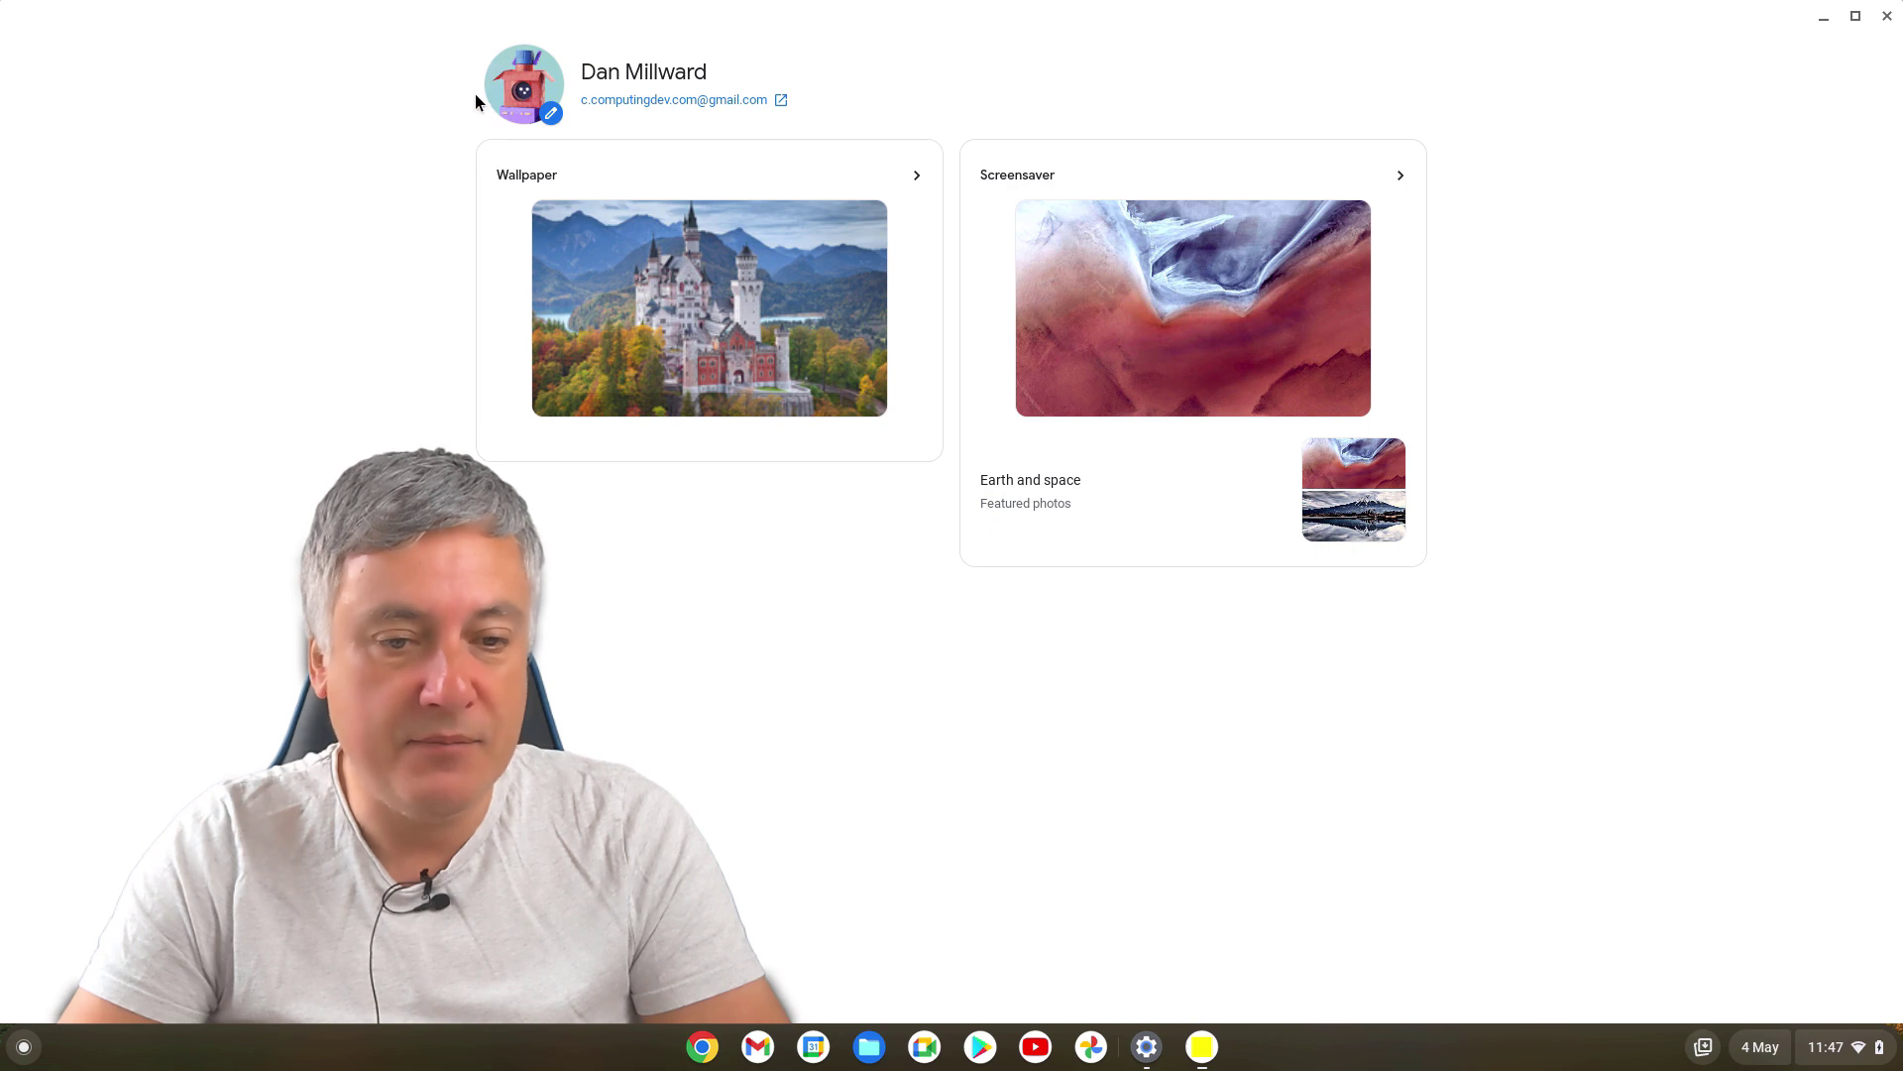
{"action": "left_click", "coordinate": [548, 113]}
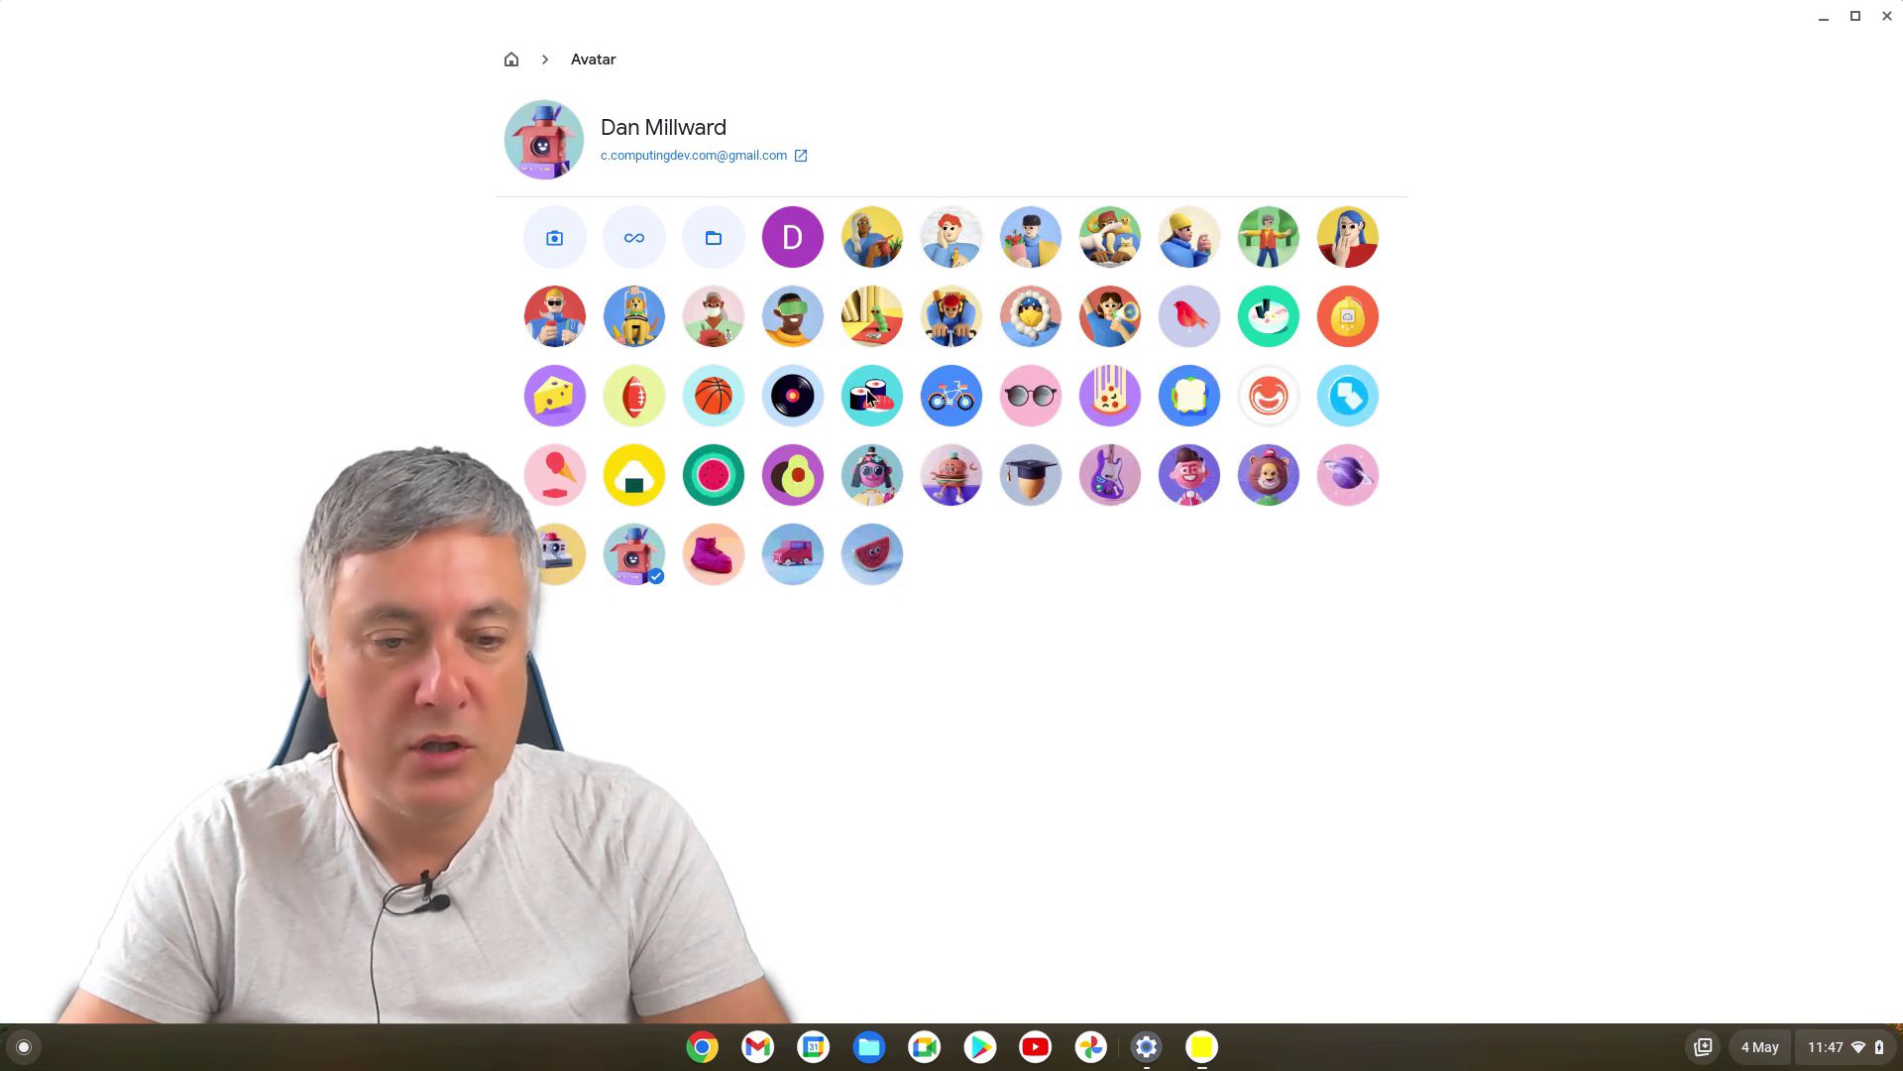
{"action": "left_click", "coordinate": [555, 243]}
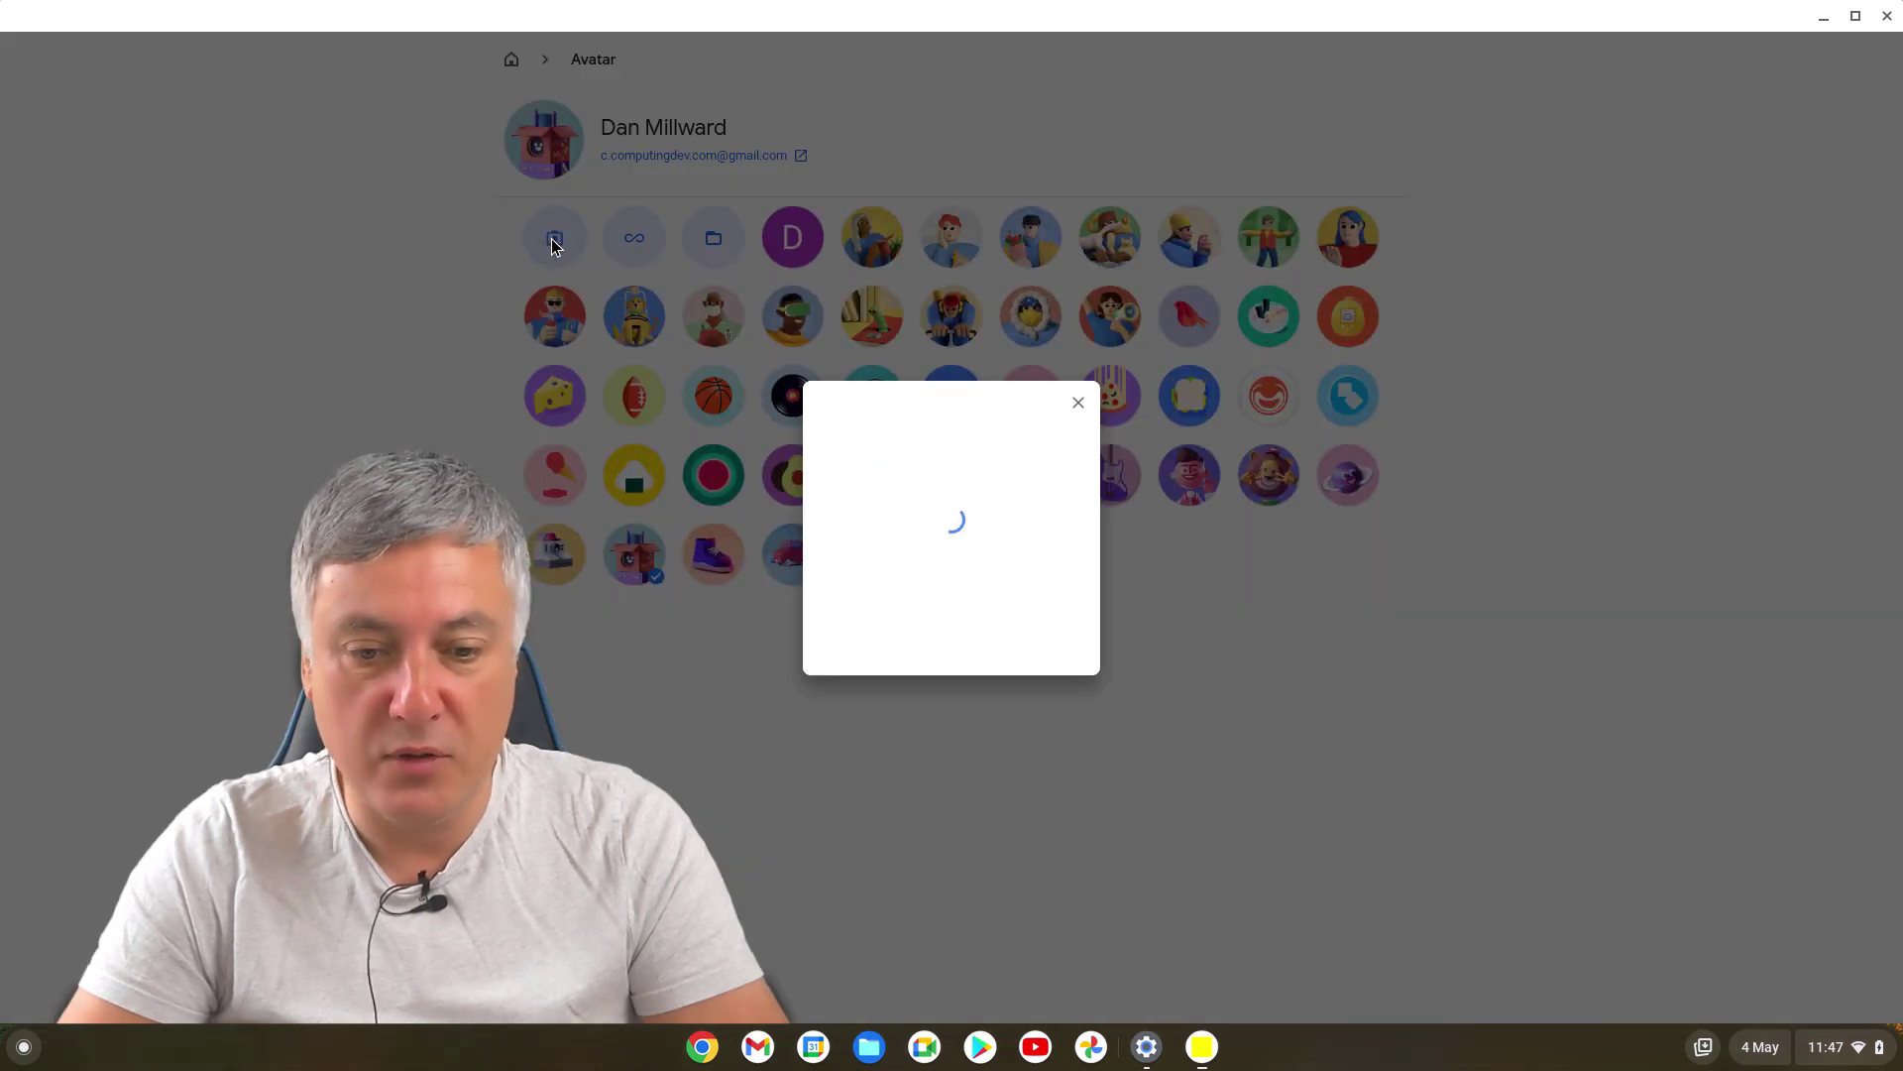
{"action": "left_click", "coordinate": [952, 675]}
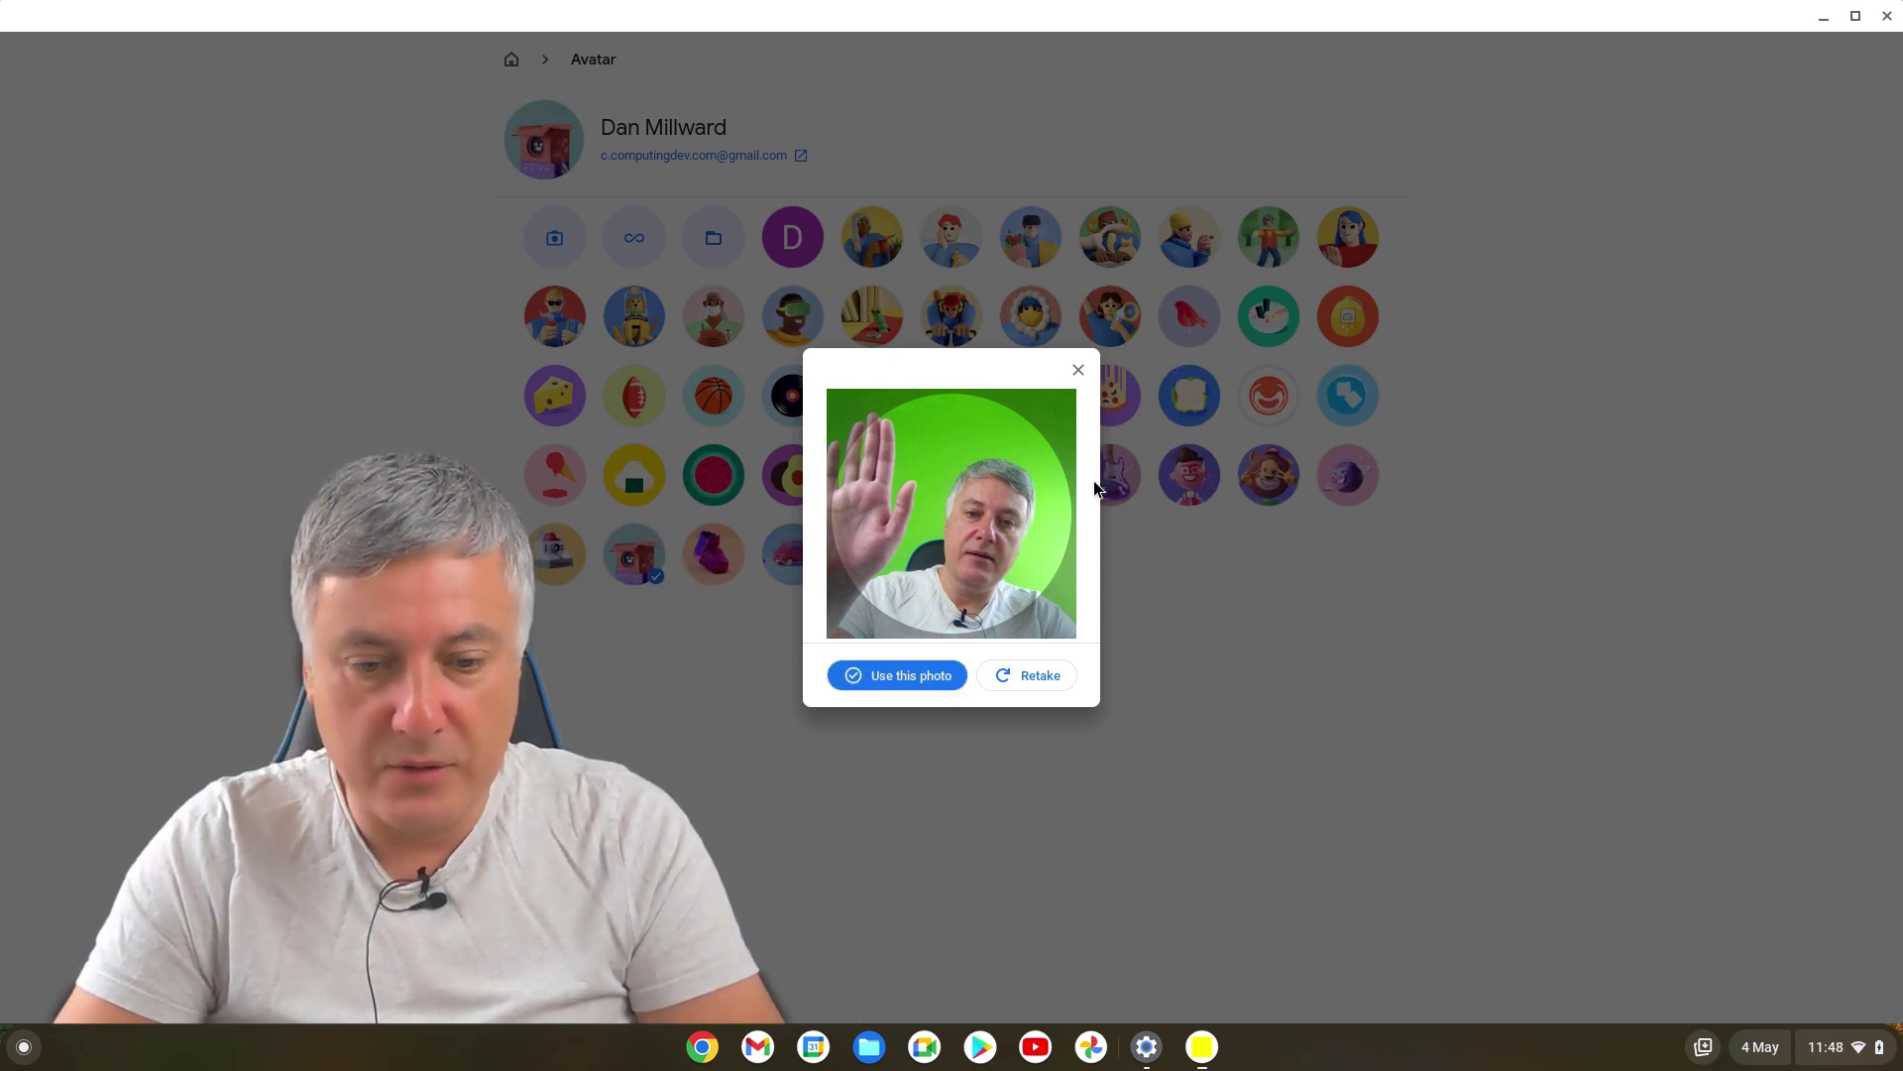
{"action": "left_click", "coordinate": [904, 673]}
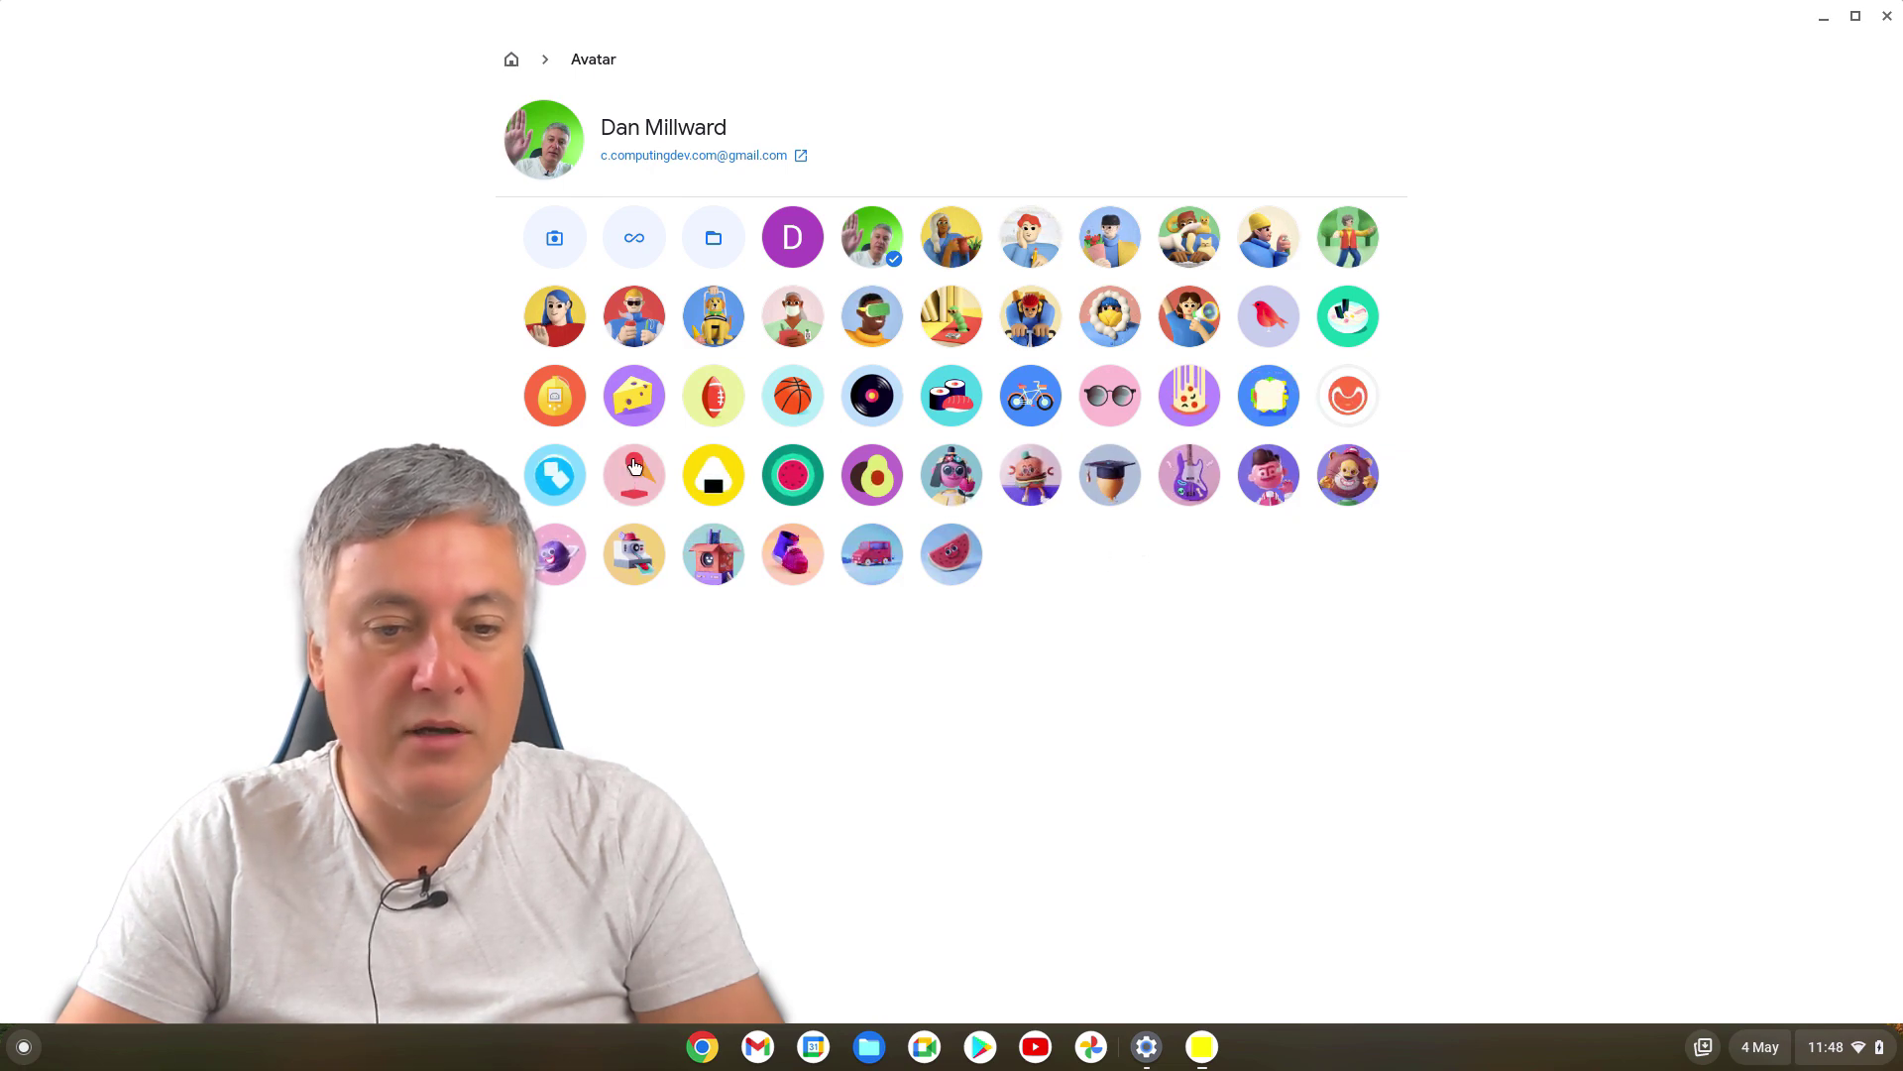
- Record a looping video avatar, then choose the box-robot illustration as the profile picture
{"action": "left_click", "coordinate": [632, 250]}
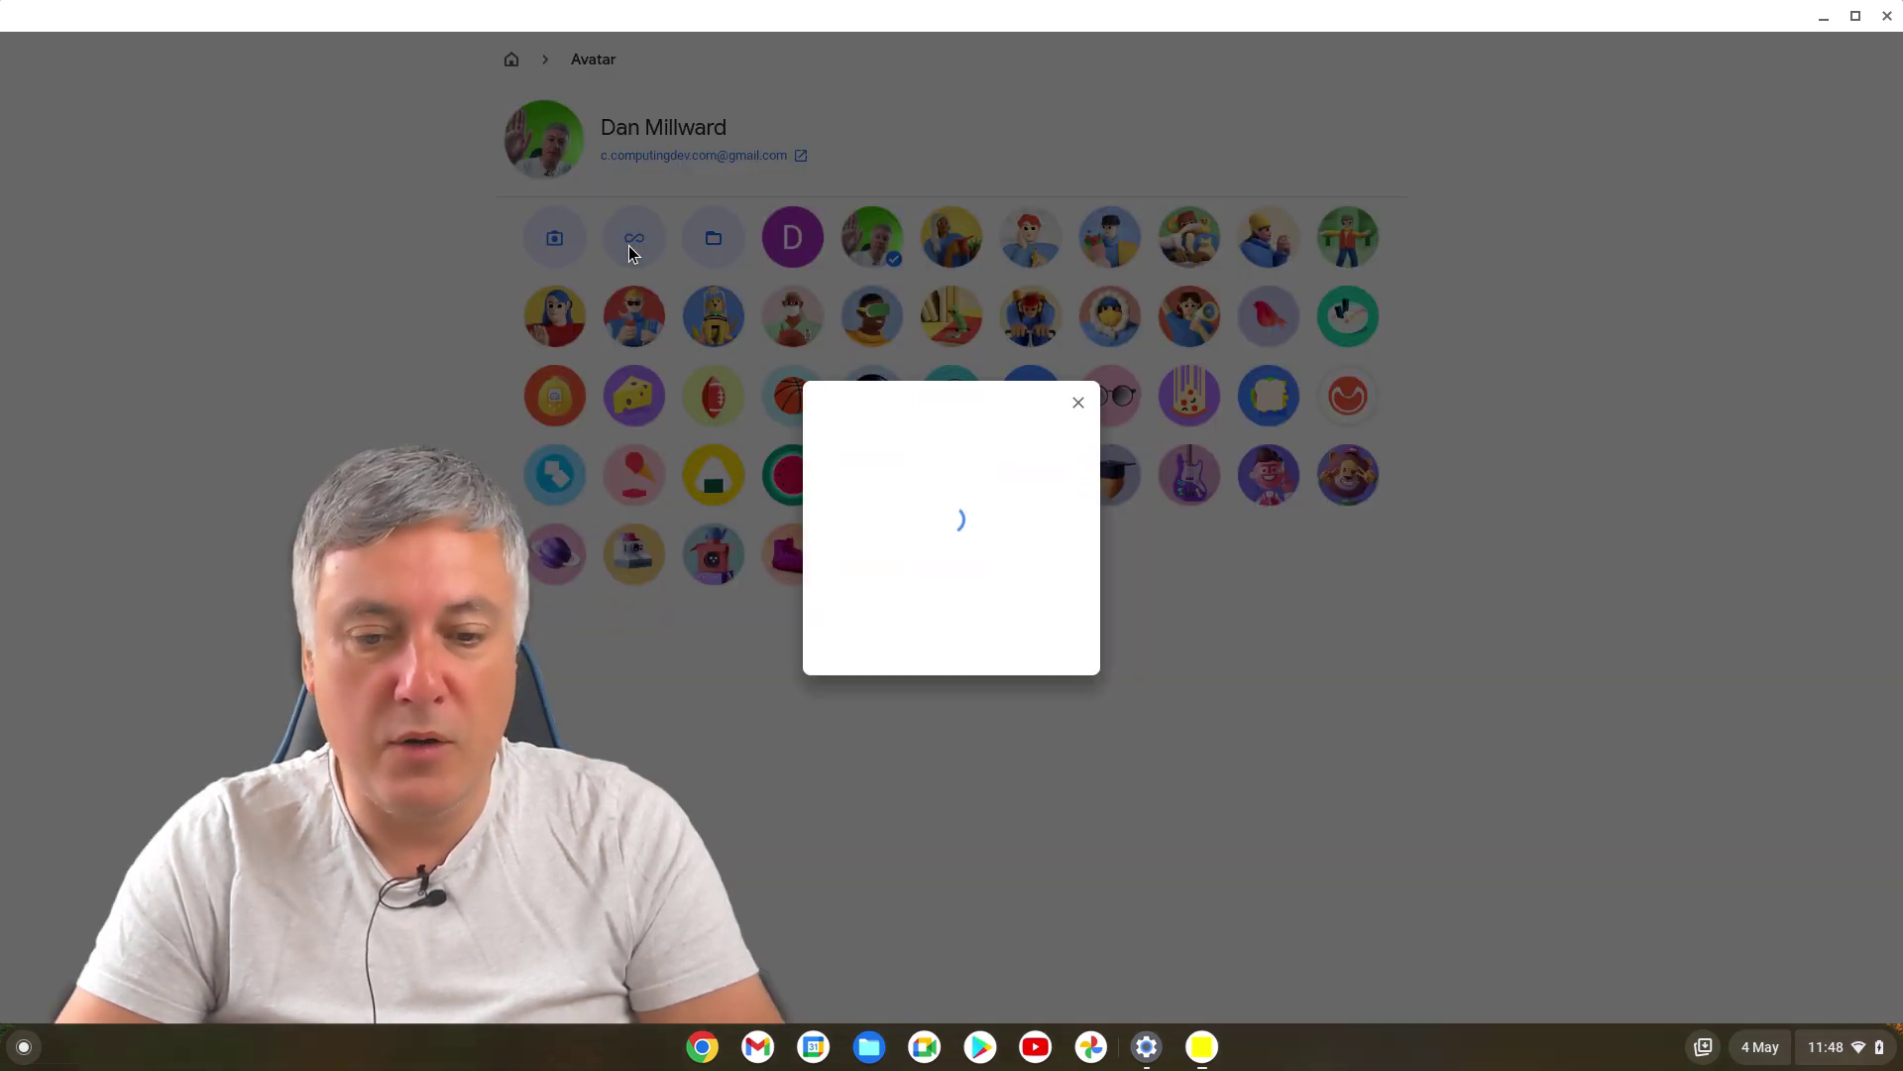
{"action": "left_click", "coordinate": [964, 677]}
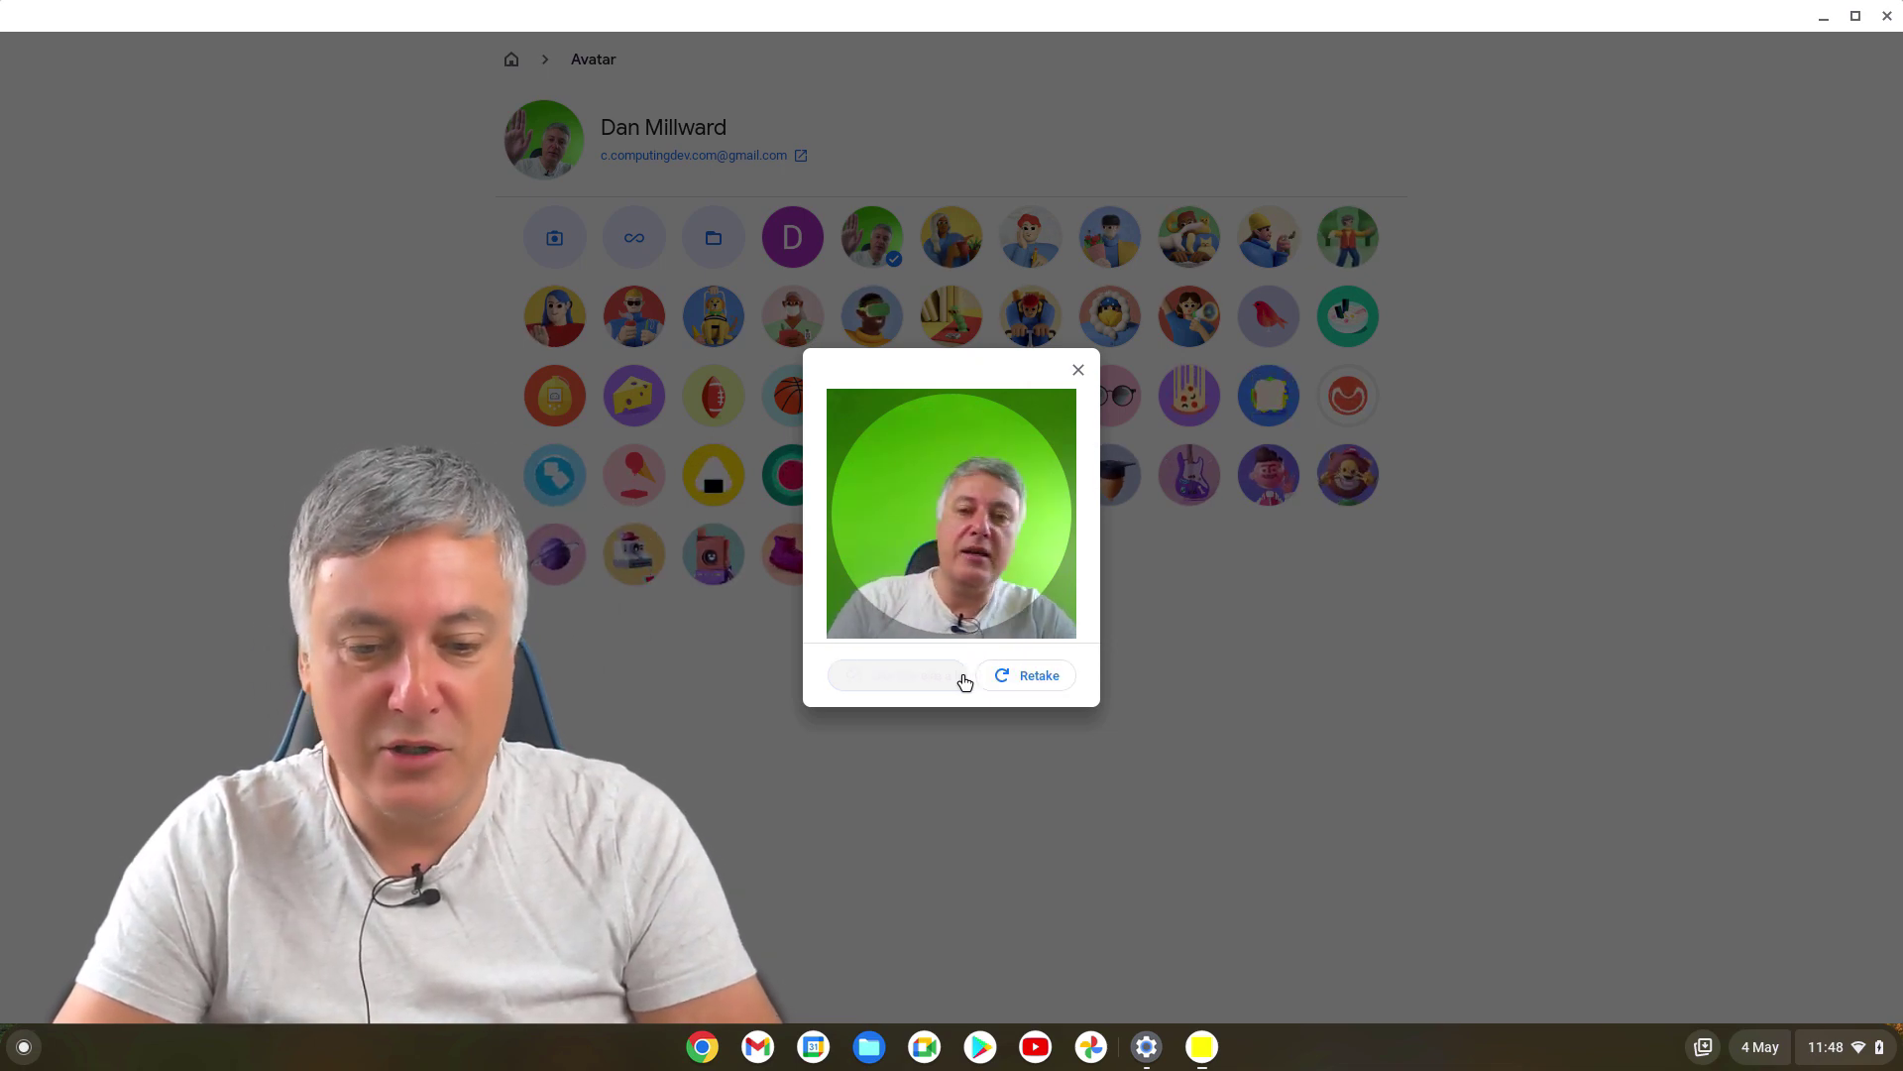
{"action": "left_click", "coordinate": [901, 675]}
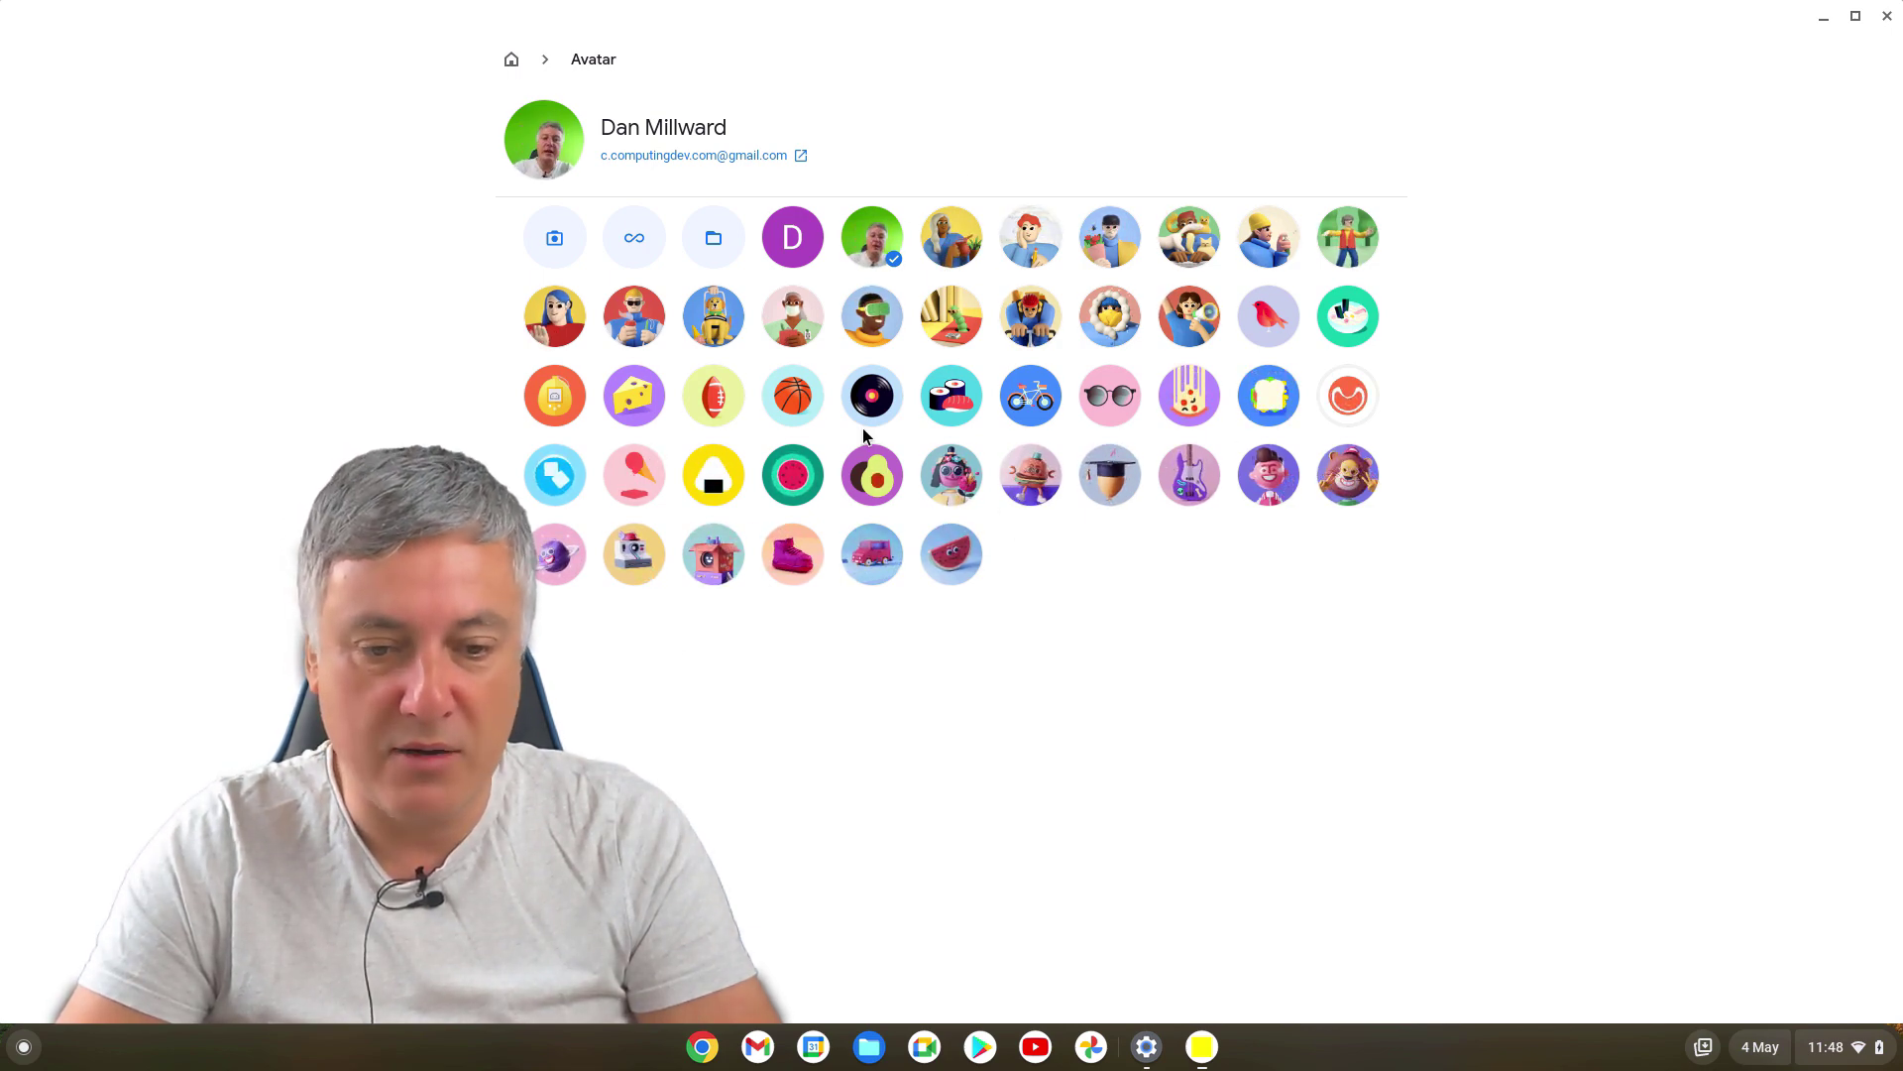
{"action": "left_click", "coordinate": [723, 545]}
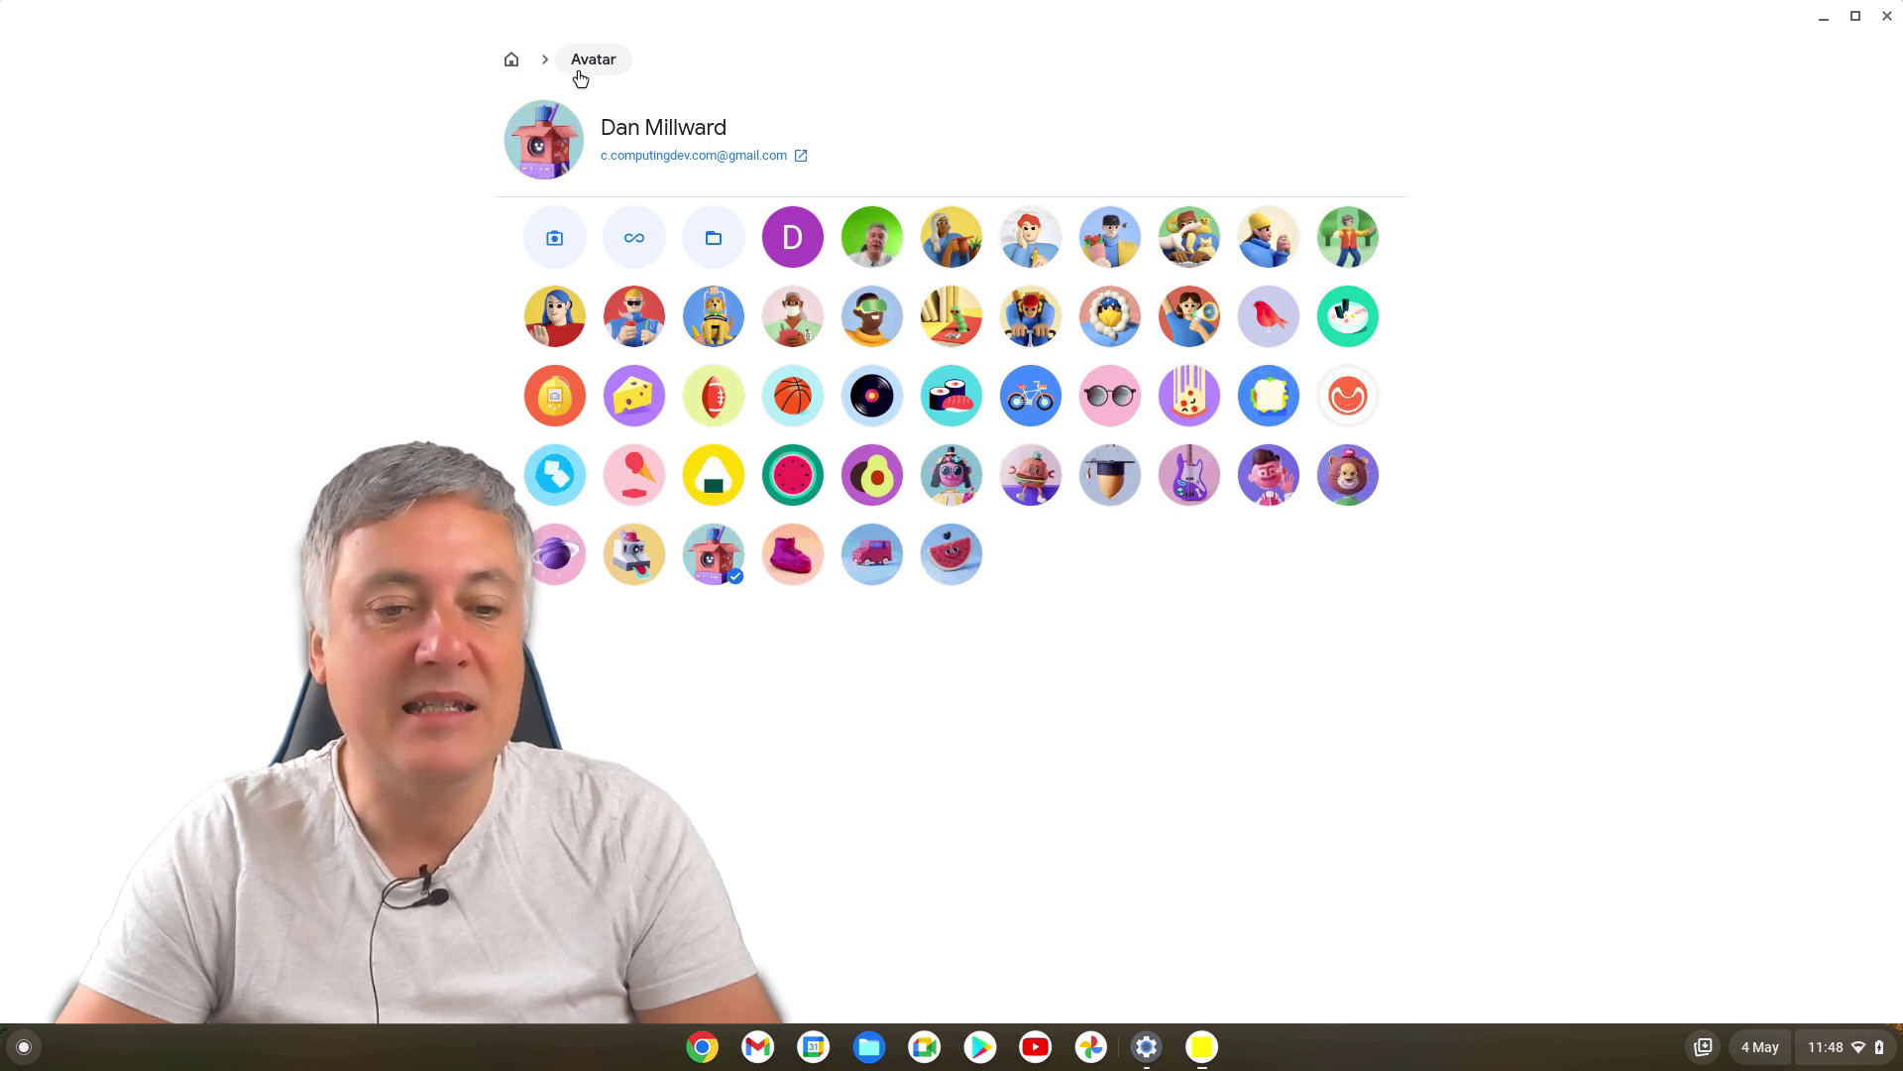
- Apply the Golden Gate sunset photo from Wallpaper > Cityscapes, then return to the hub home
{"action": "left_click", "coordinate": [511, 61]}
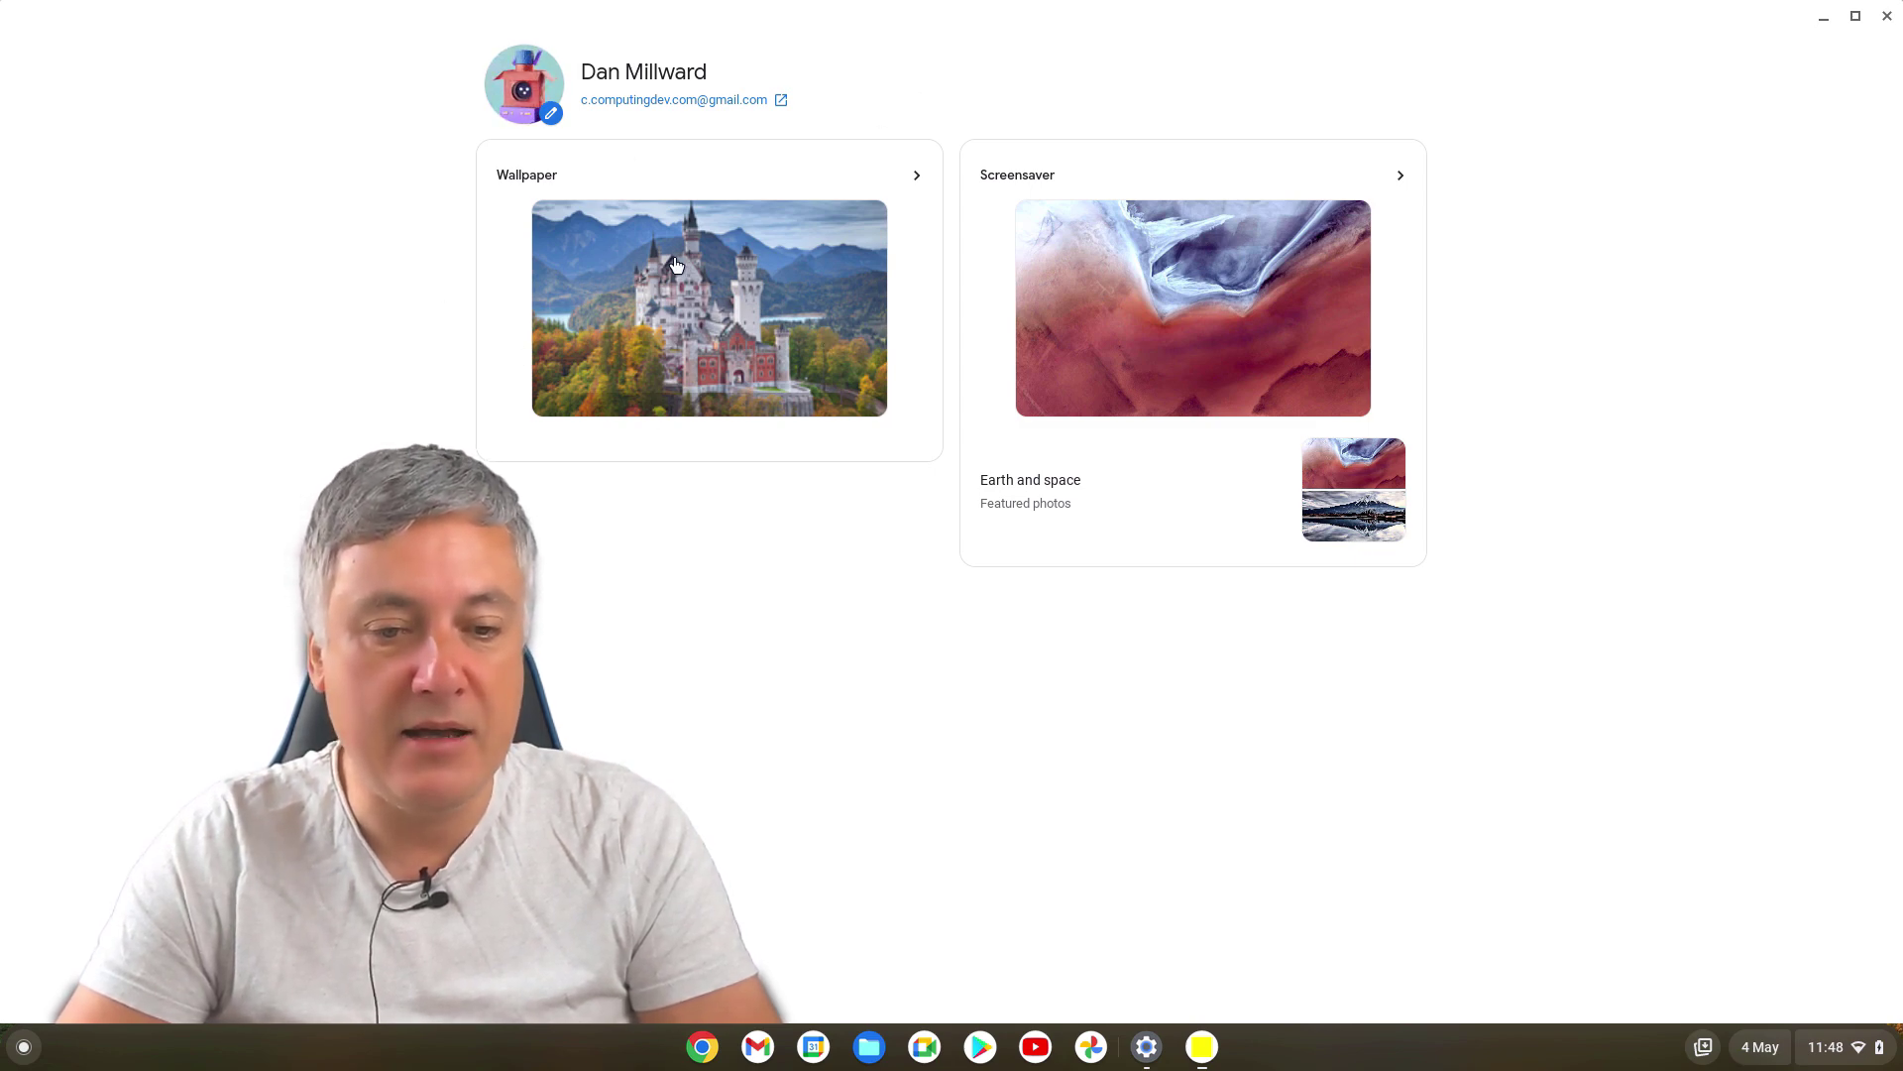
{"action": "left_click", "coordinate": [741, 232]}
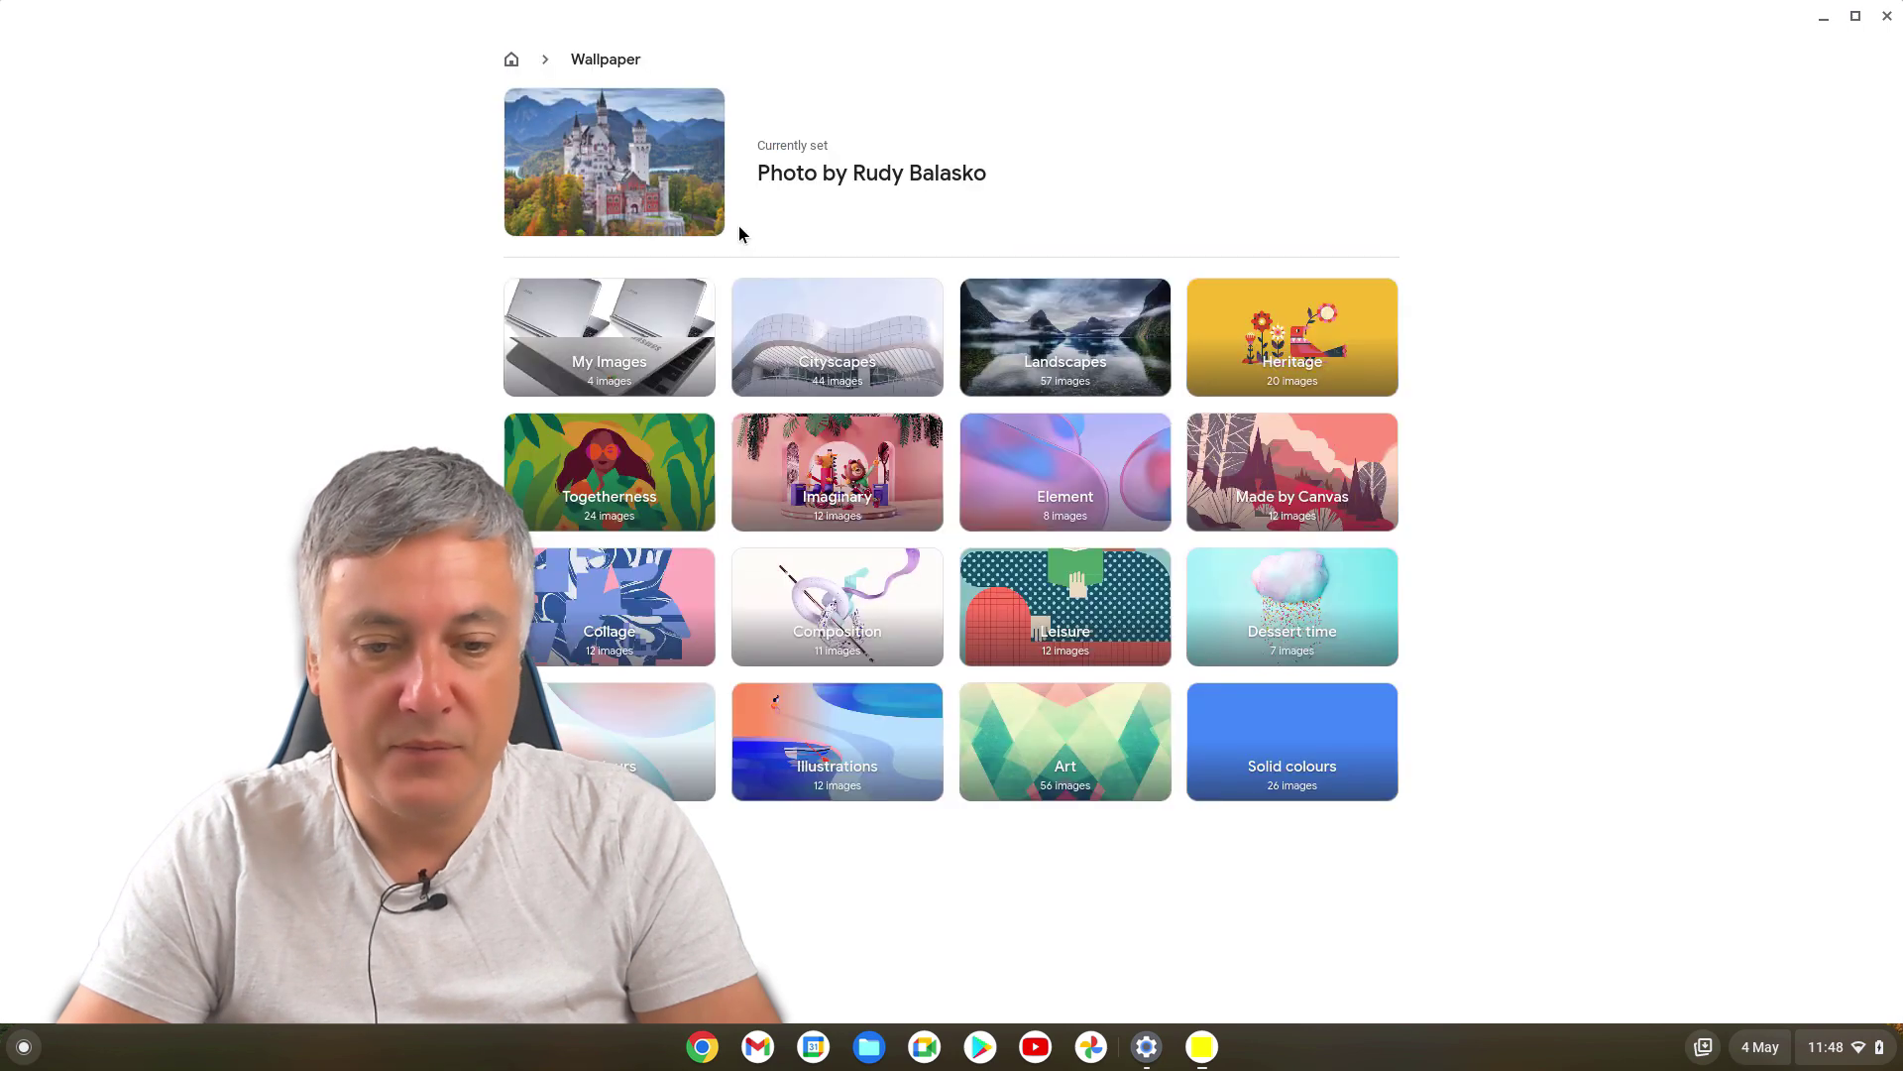
{"action": "left_click", "coordinate": [867, 368]}
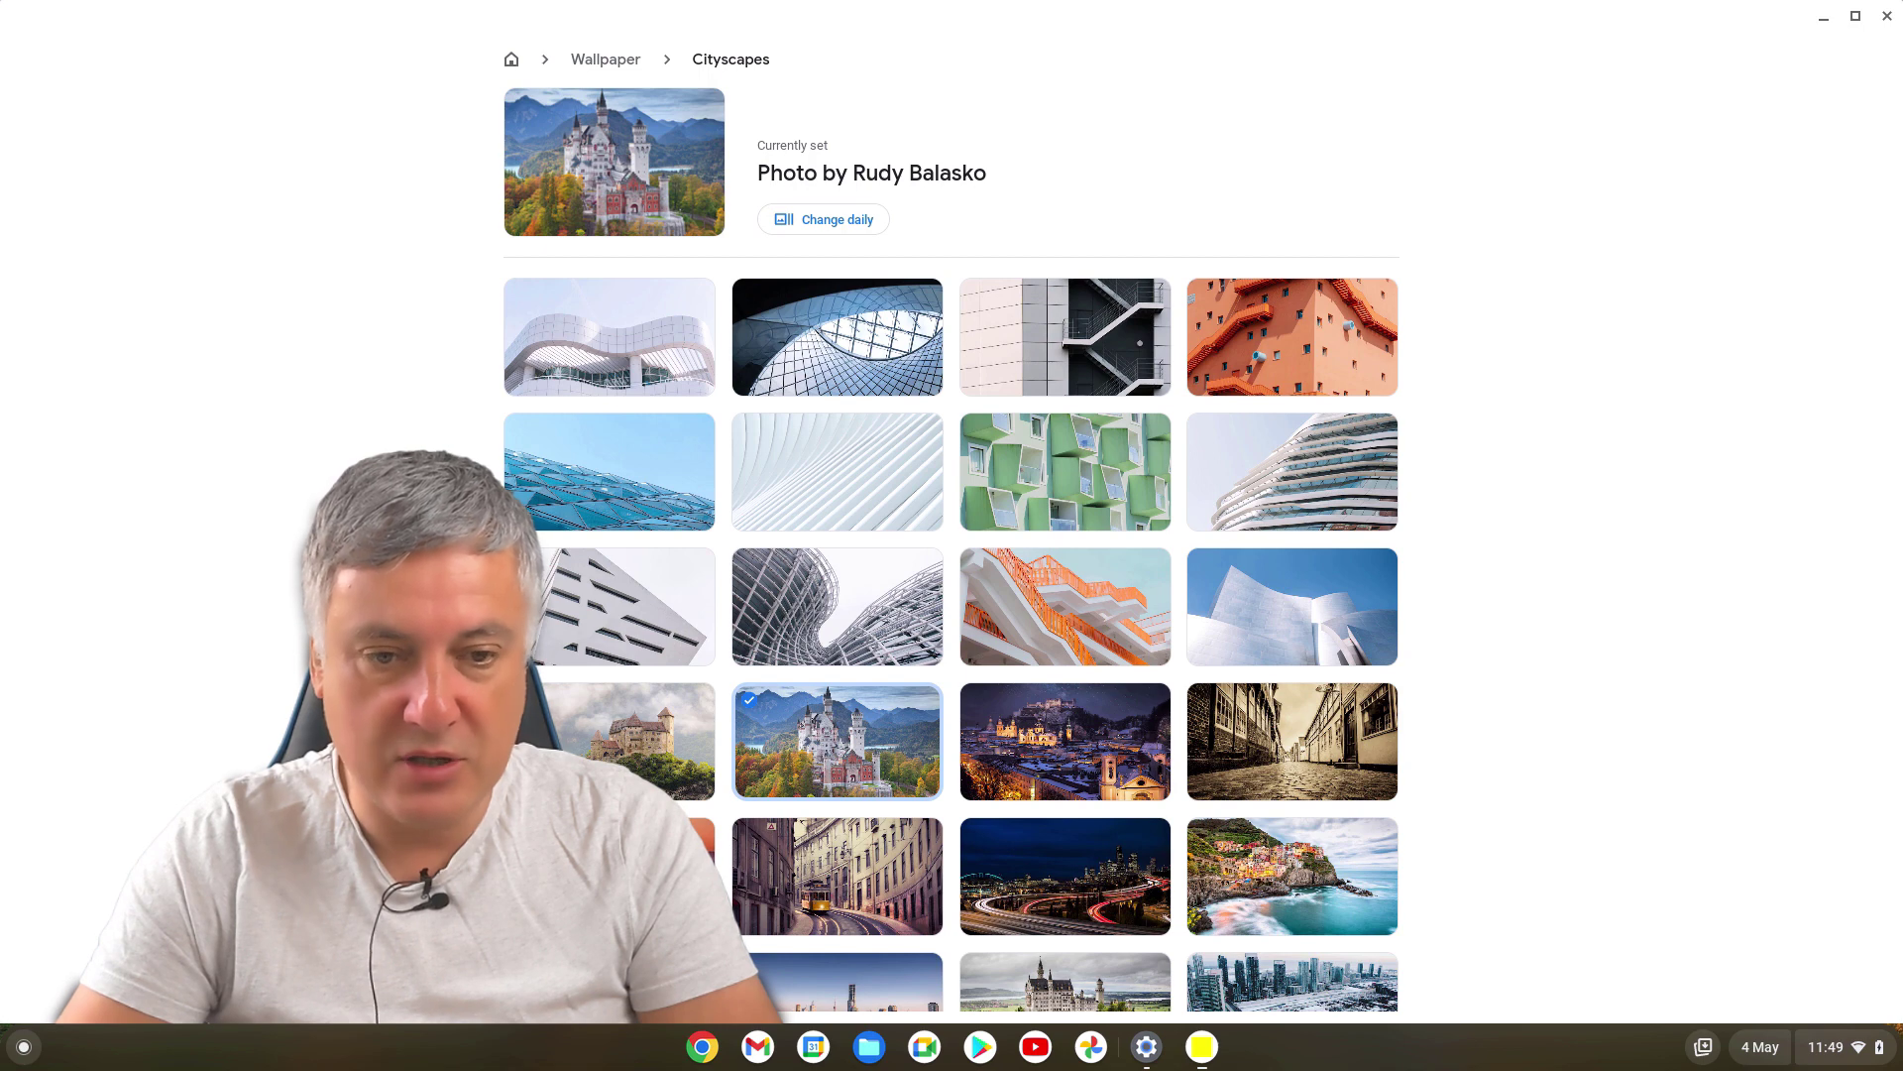
{"action": "left_click", "coordinate": [699, 853]}
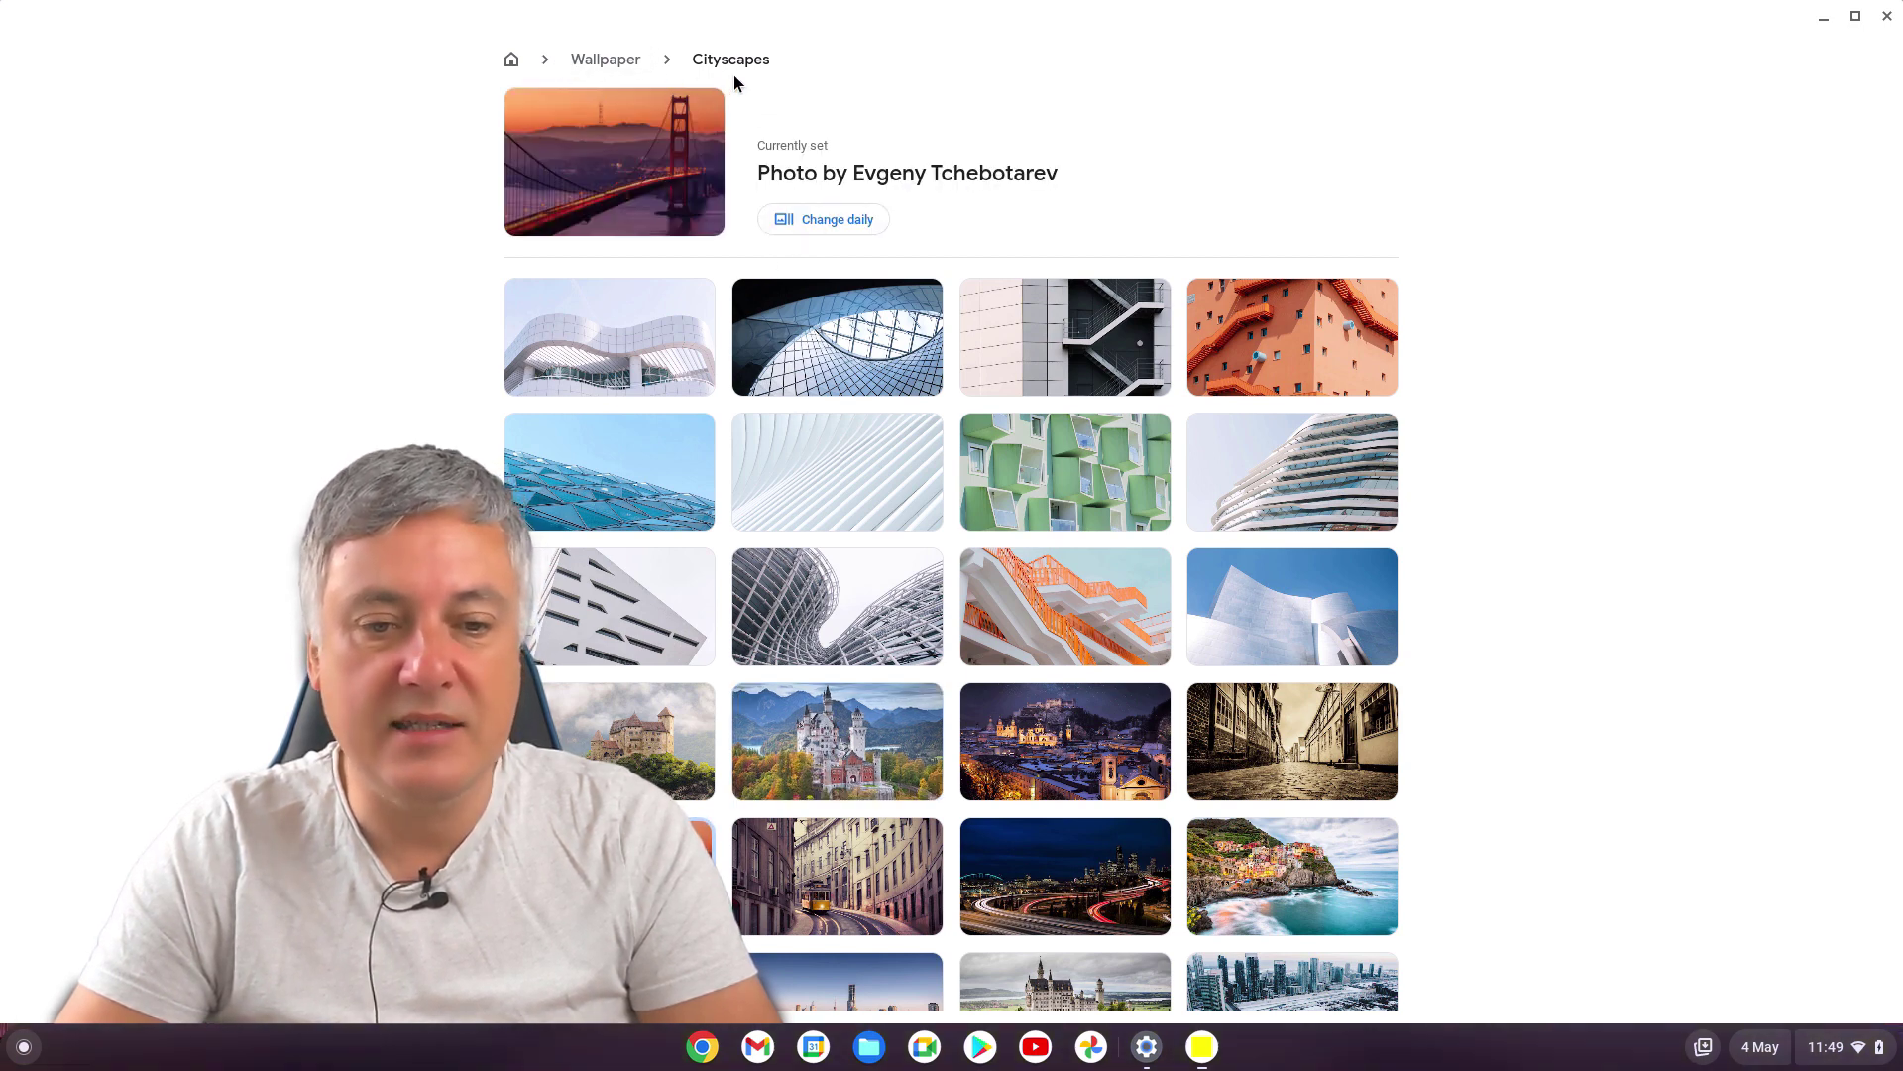
{"action": "left_click", "coordinate": [607, 60]}
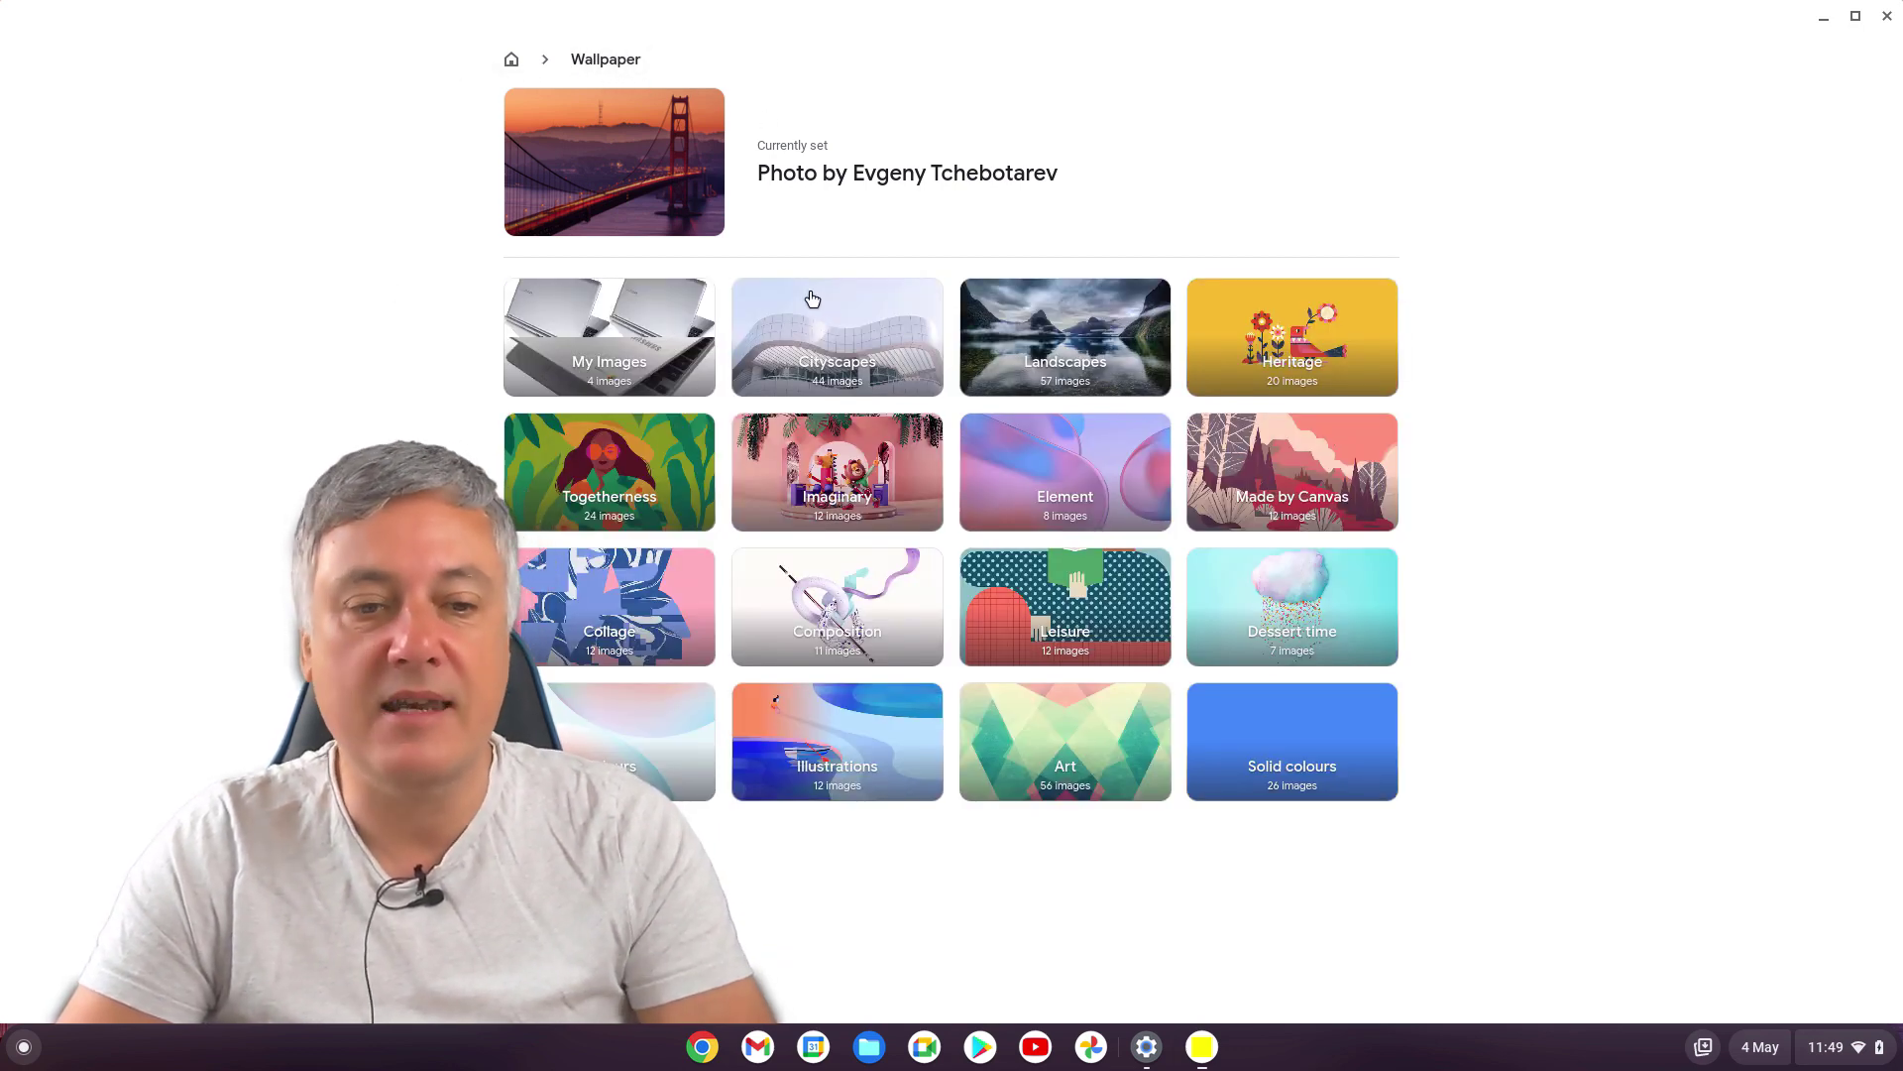
{"action": "left_click", "coordinate": [513, 61]}
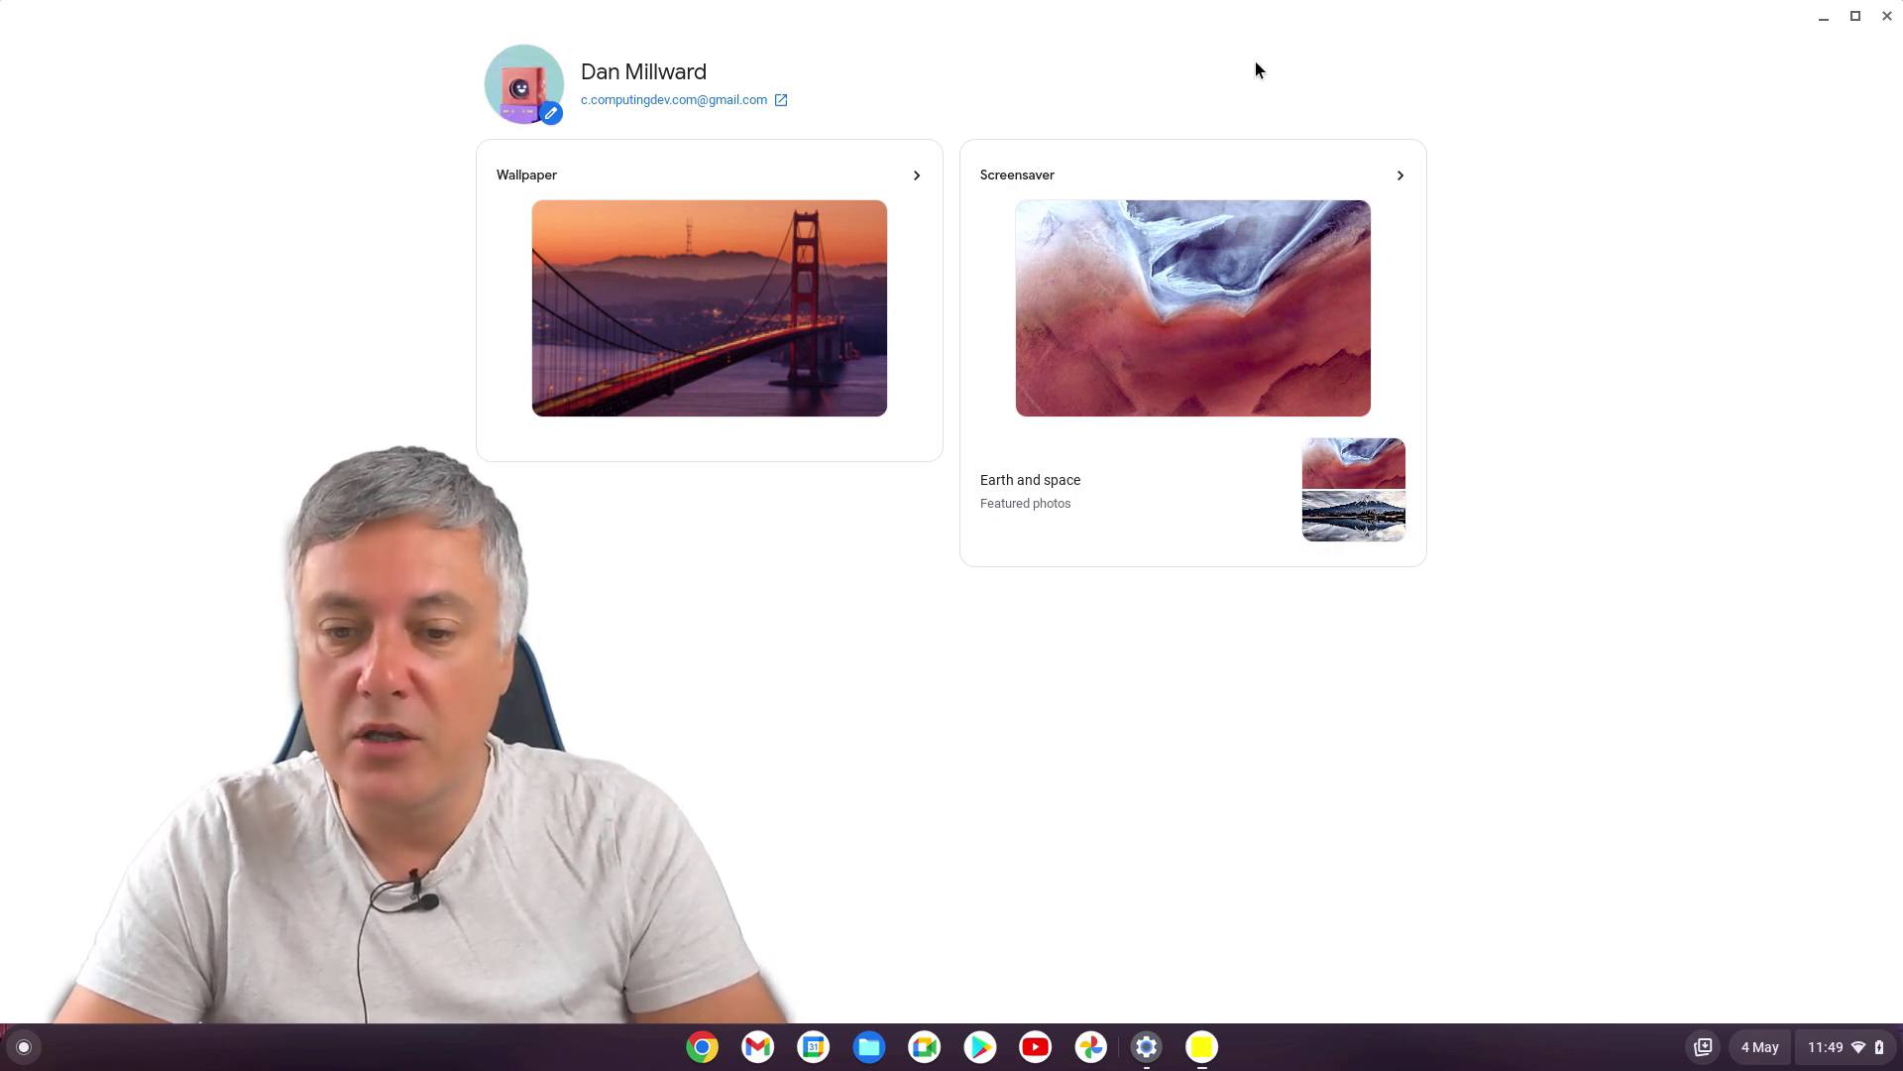
- On the Screensaver page, try the Slideshow animation, then reselect Feel the breeze
{"action": "left_click", "coordinate": [1403, 186]}
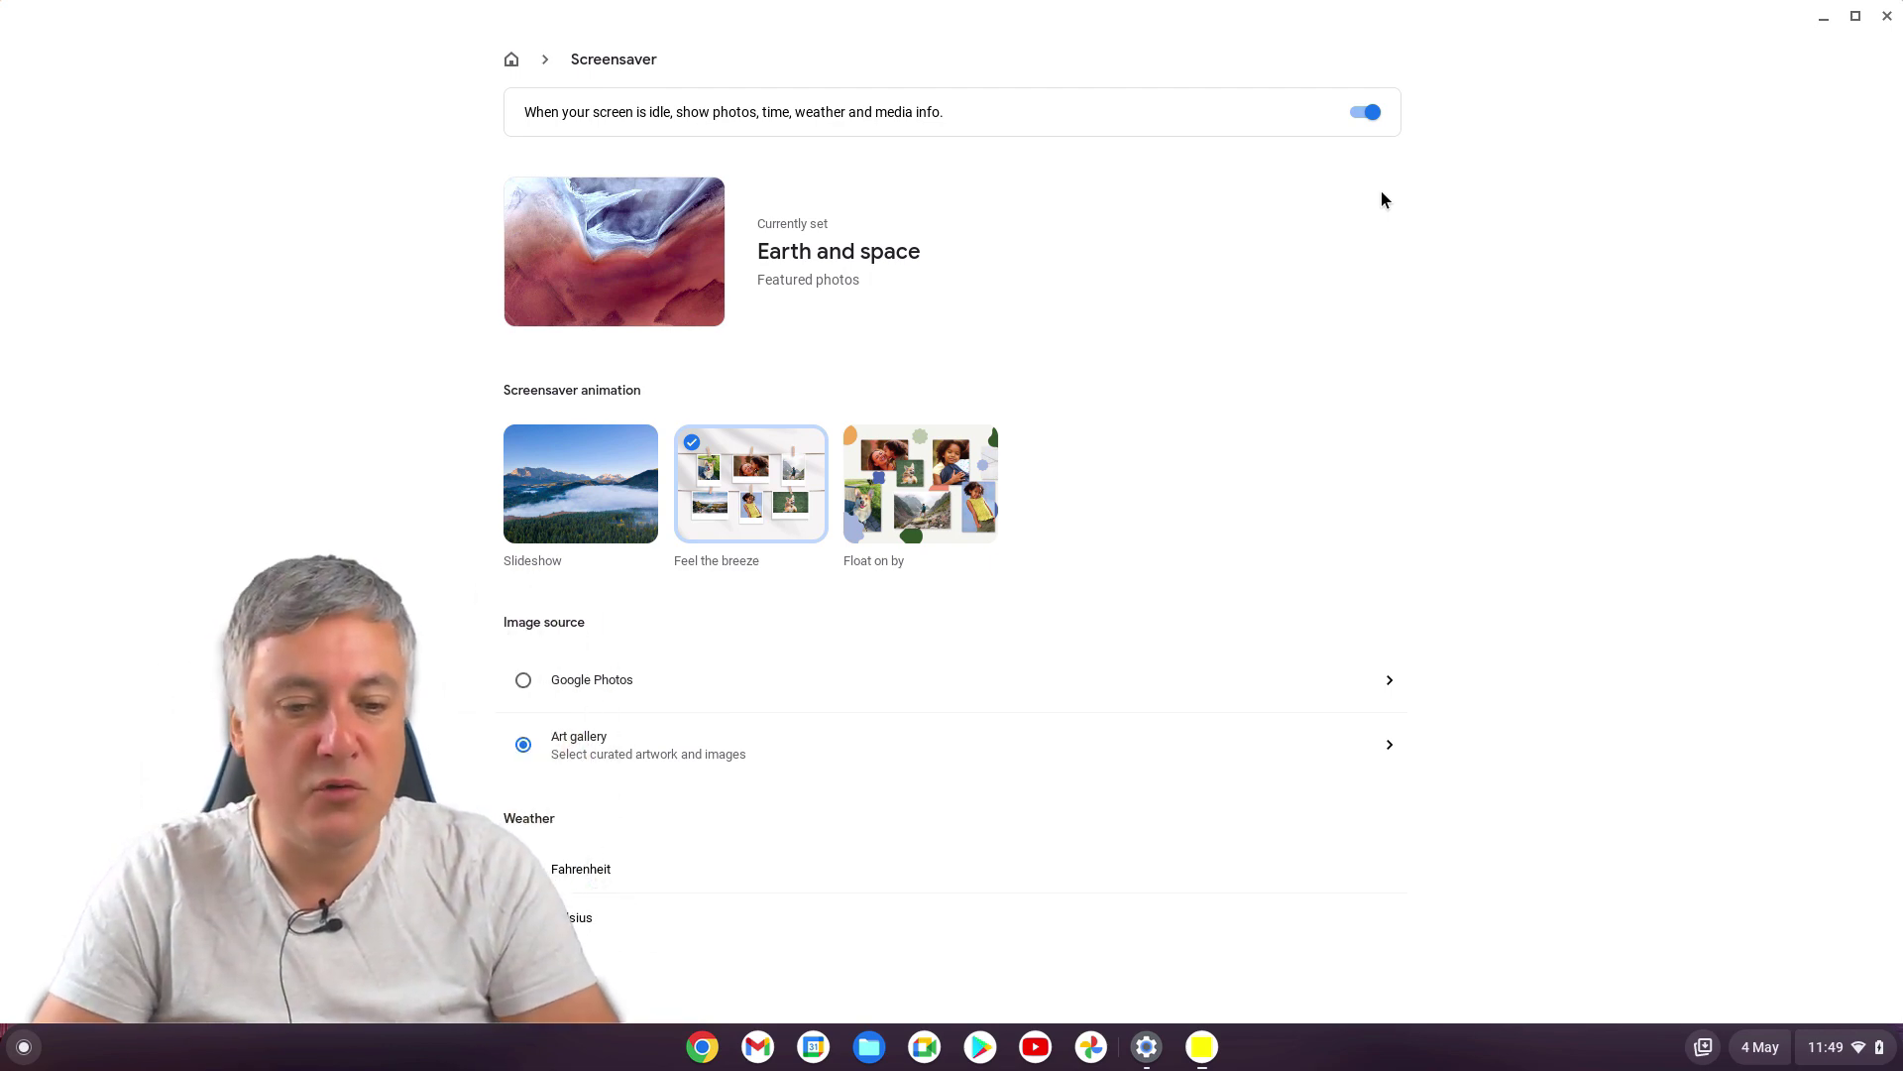
{"action": "left_click", "coordinate": [552, 486]}
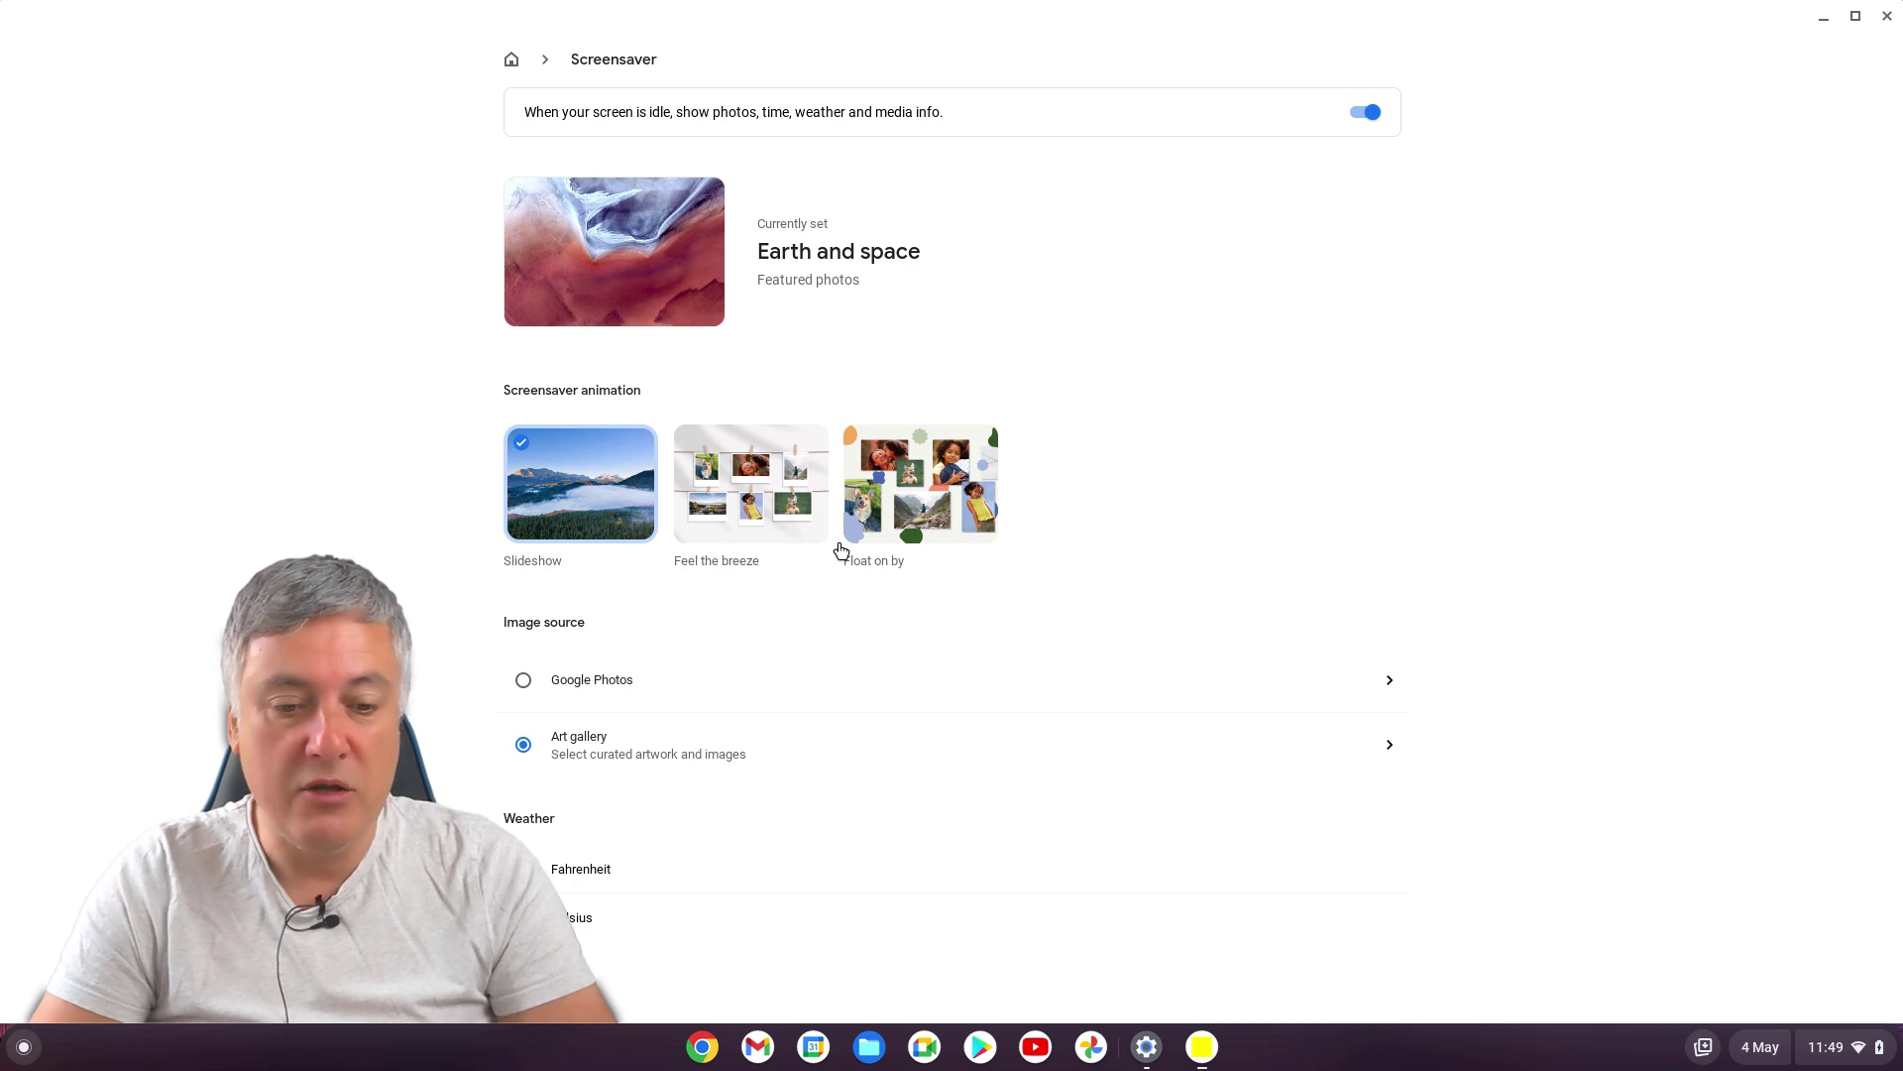
{"action": "left_click", "coordinate": [742, 536]}
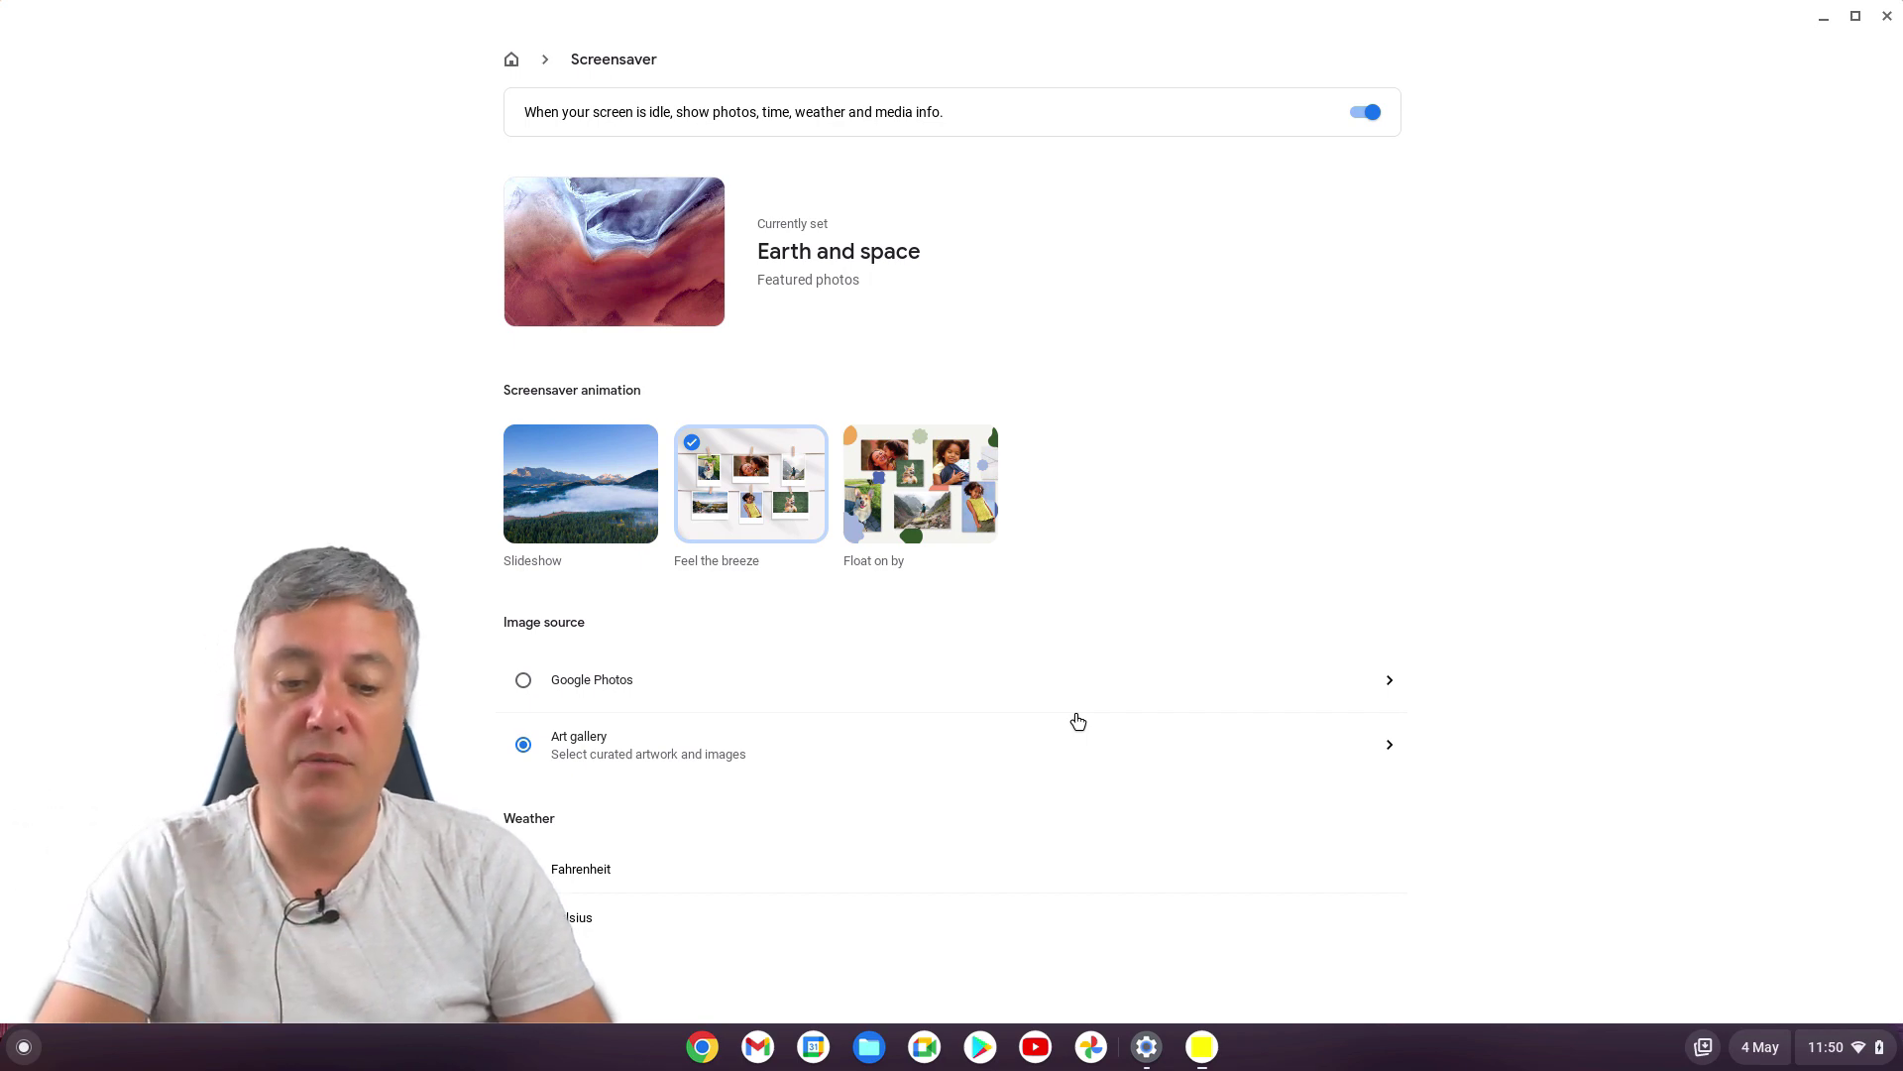
- Browse the Art gallery collections, then open the Google Photos source, which shows no albums
{"action": "left_click", "coordinate": [1375, 766]}
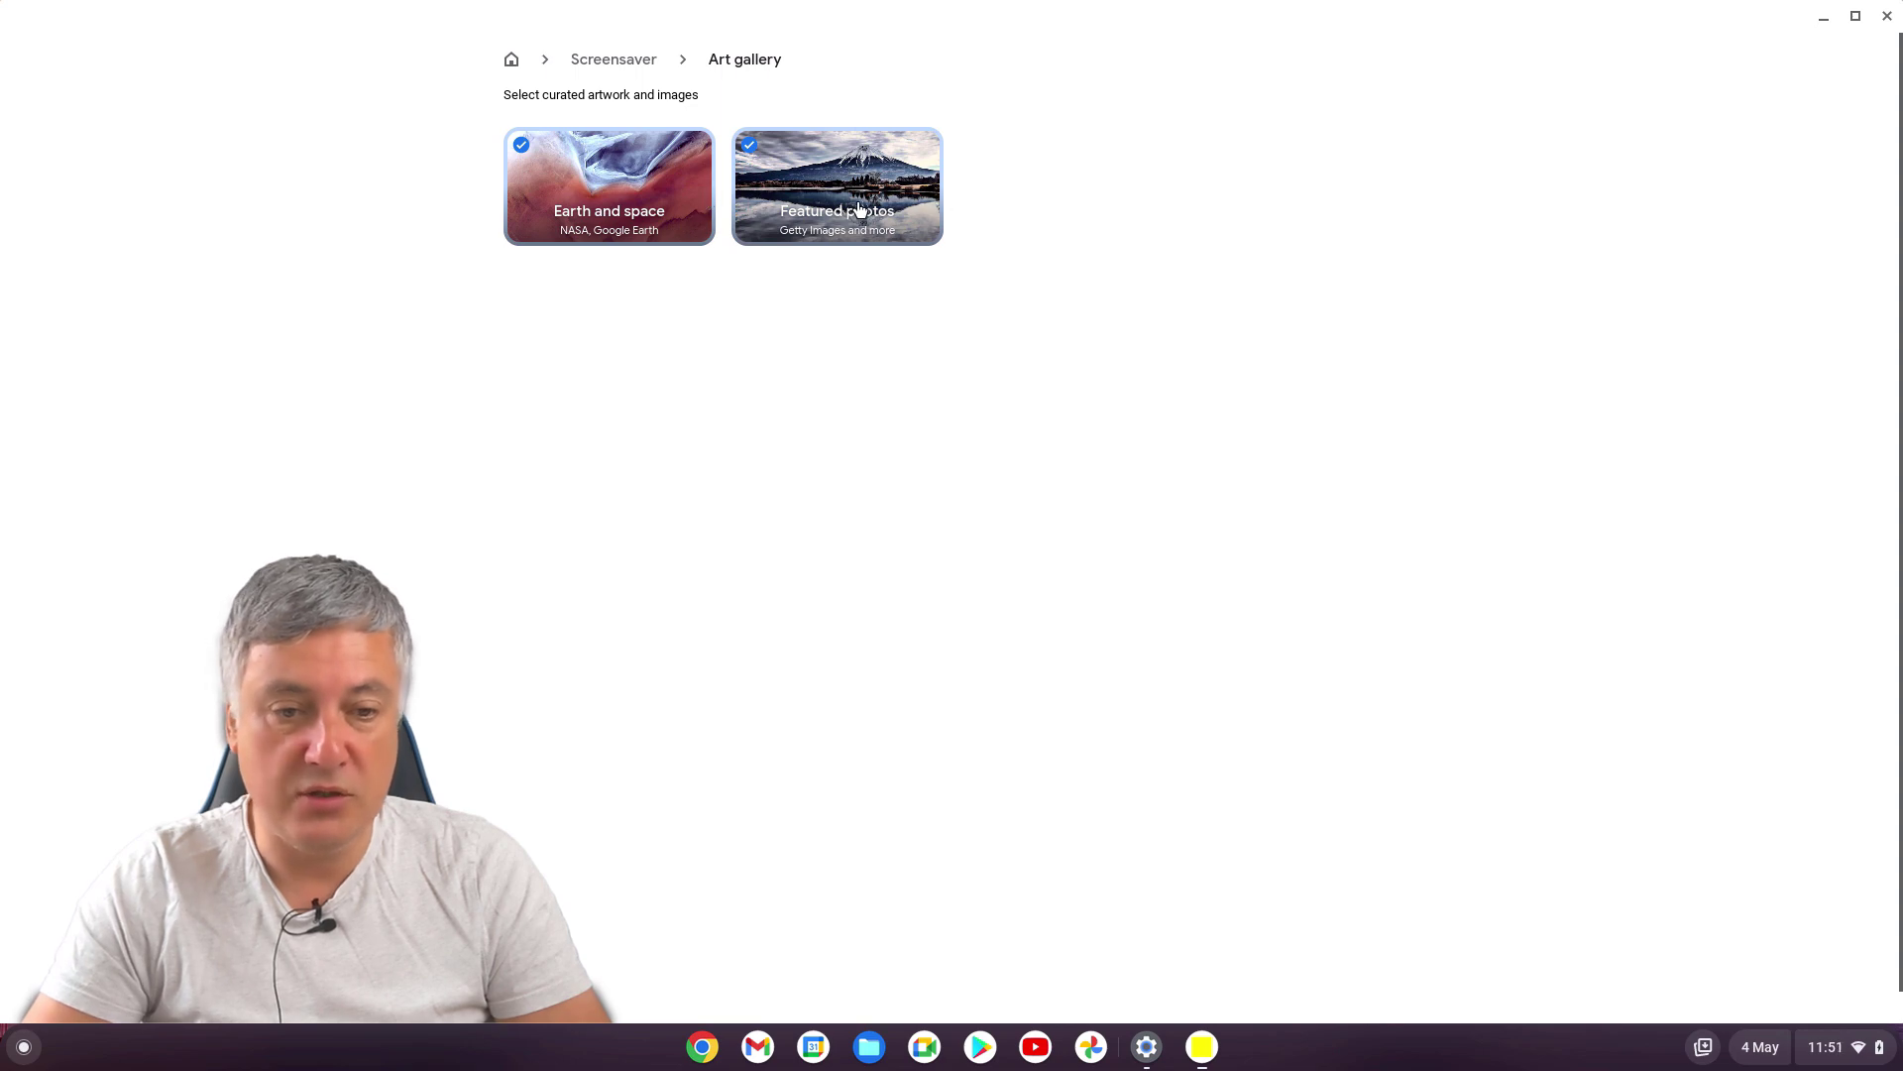
{"action": "left_click", "coordinate": [582, 59]}
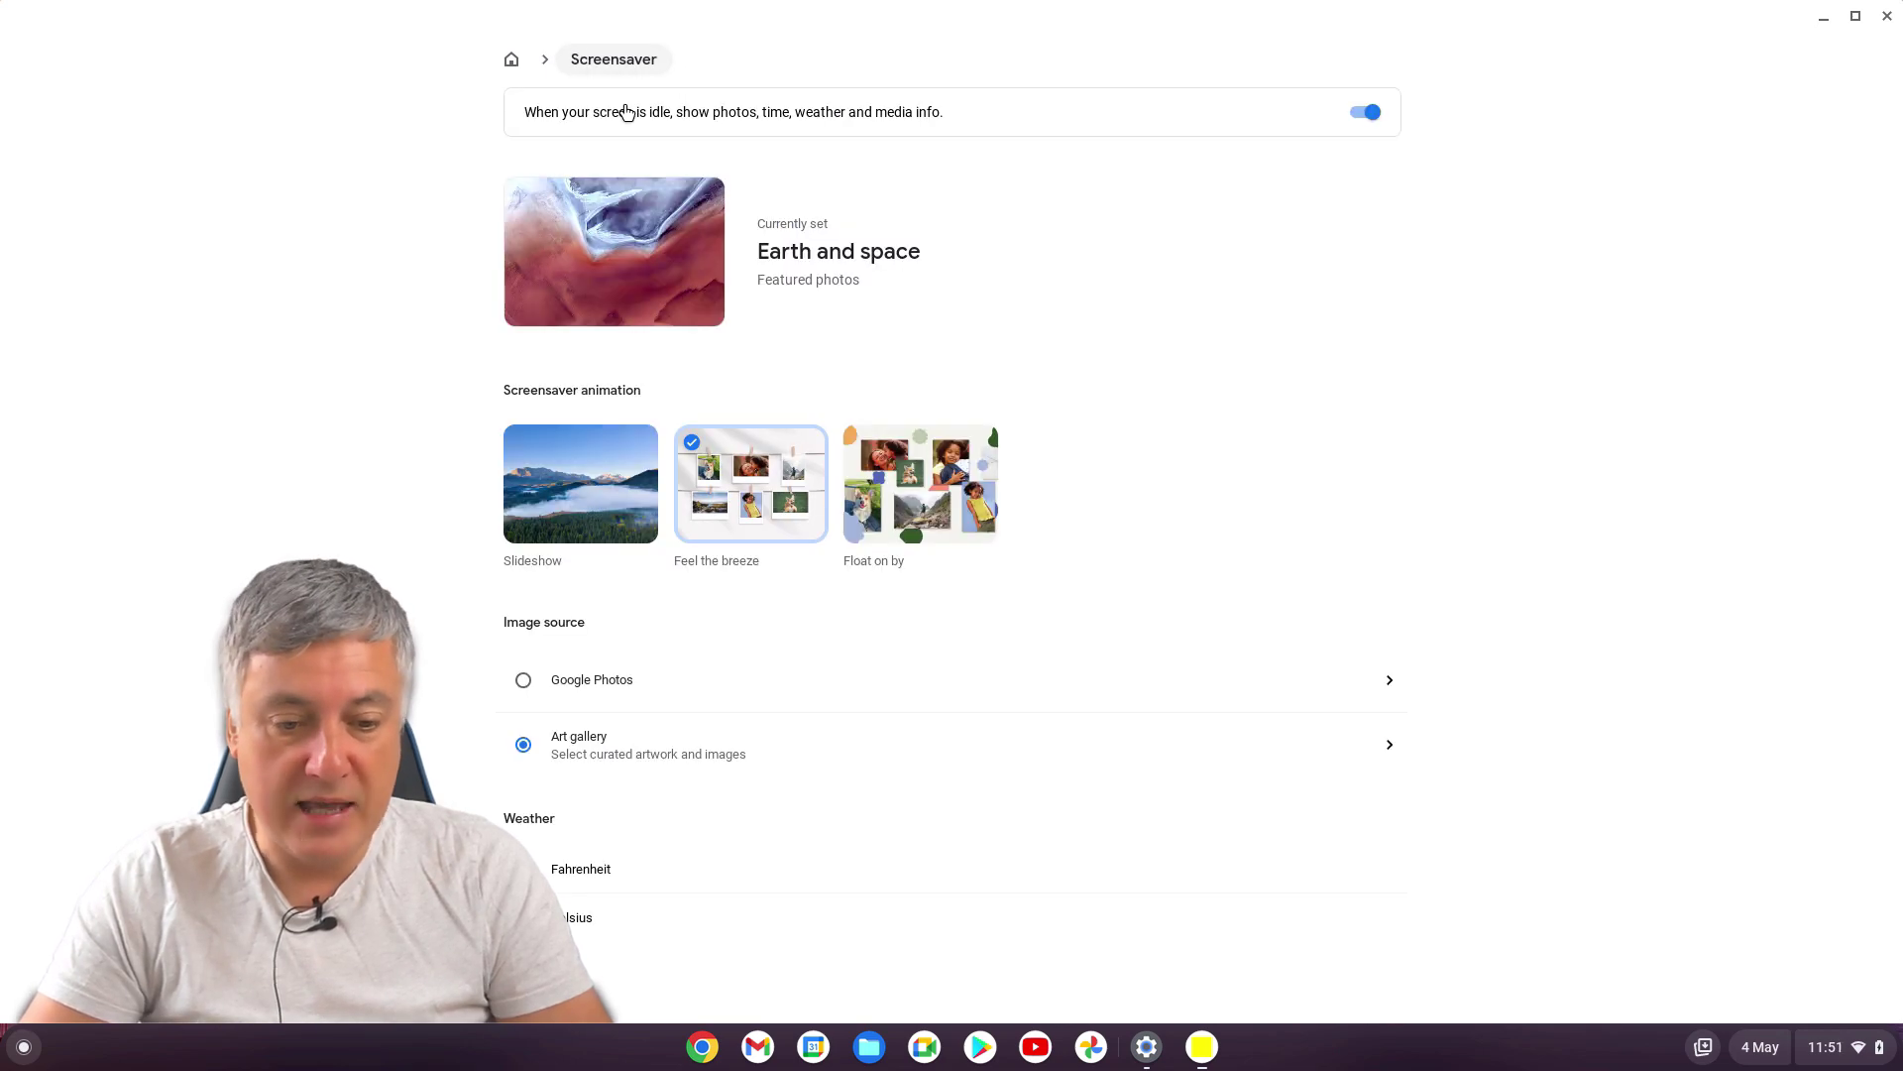
{"action": "left_click", "coordinate": [624, 689]}
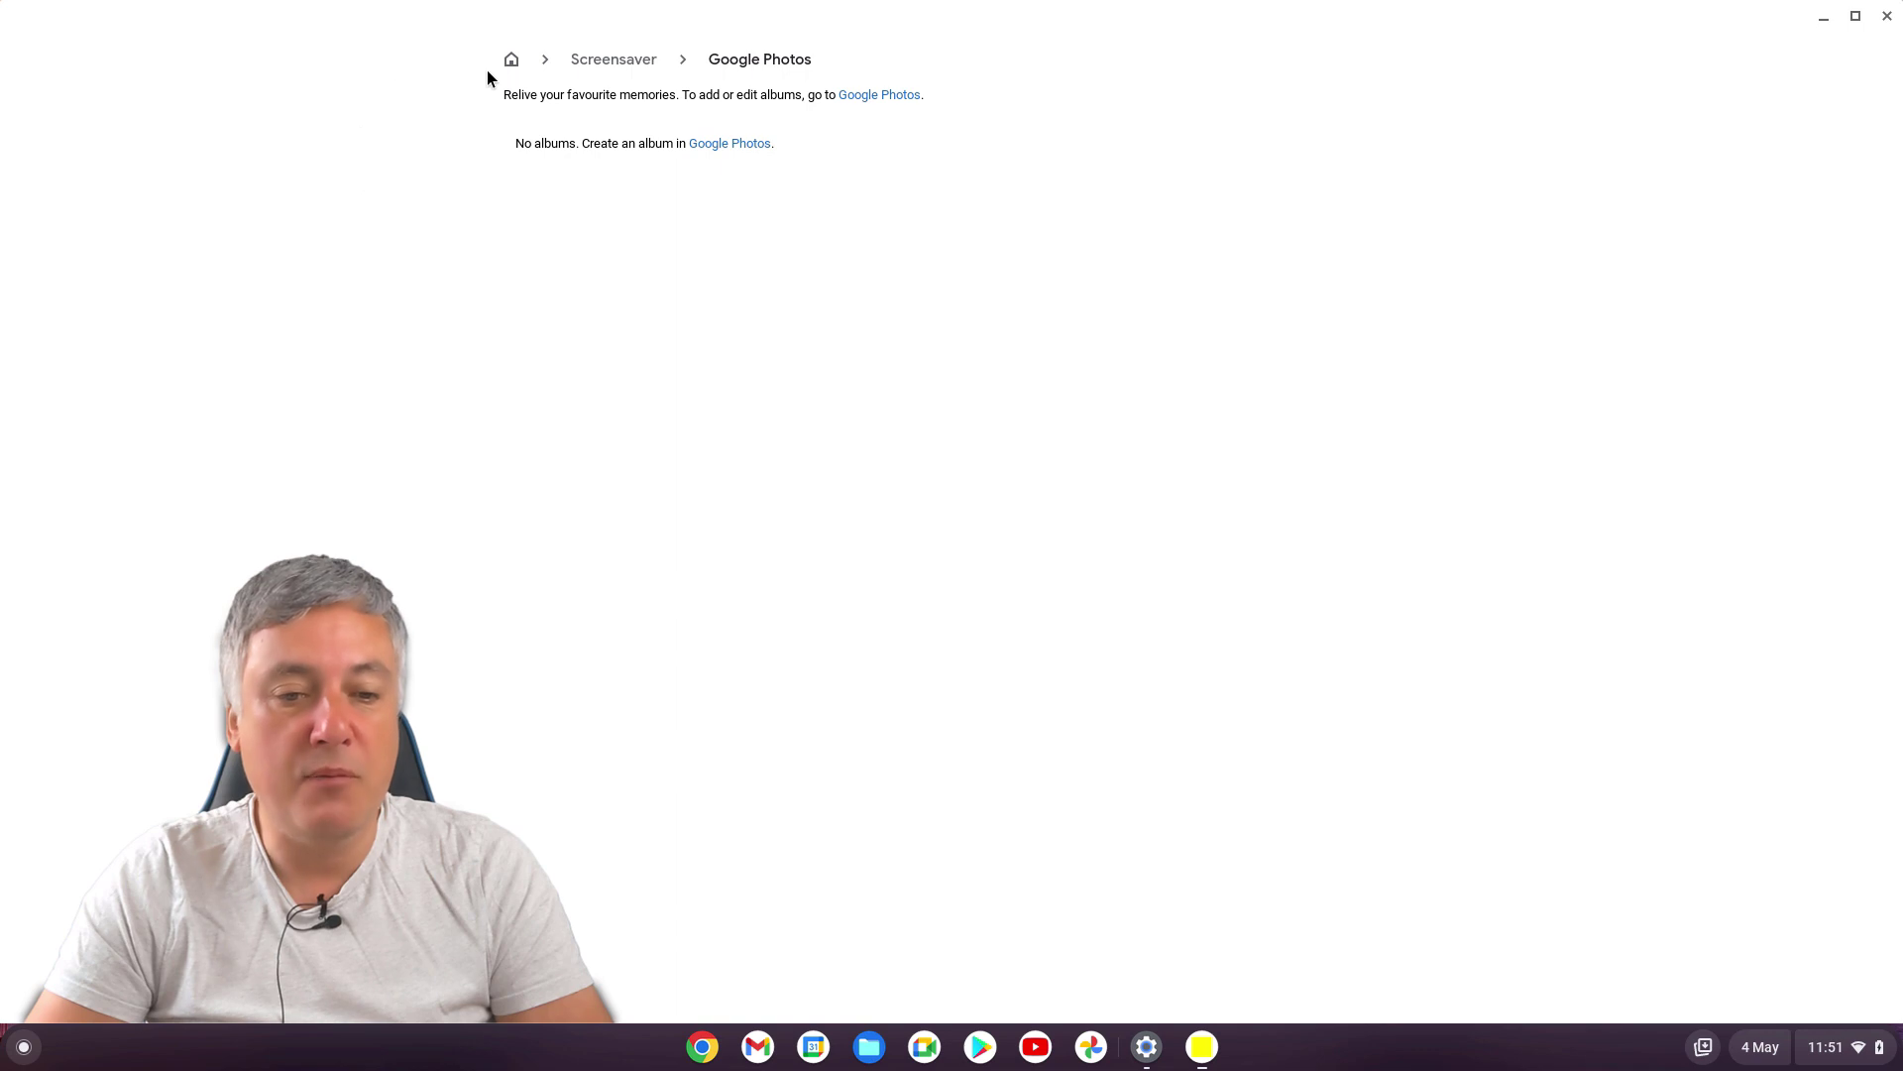
- Return to the Screensaver page, with Art gallery and Feel the breeze still selected
{"action": "left_click", "coordinate": [586, 62]}
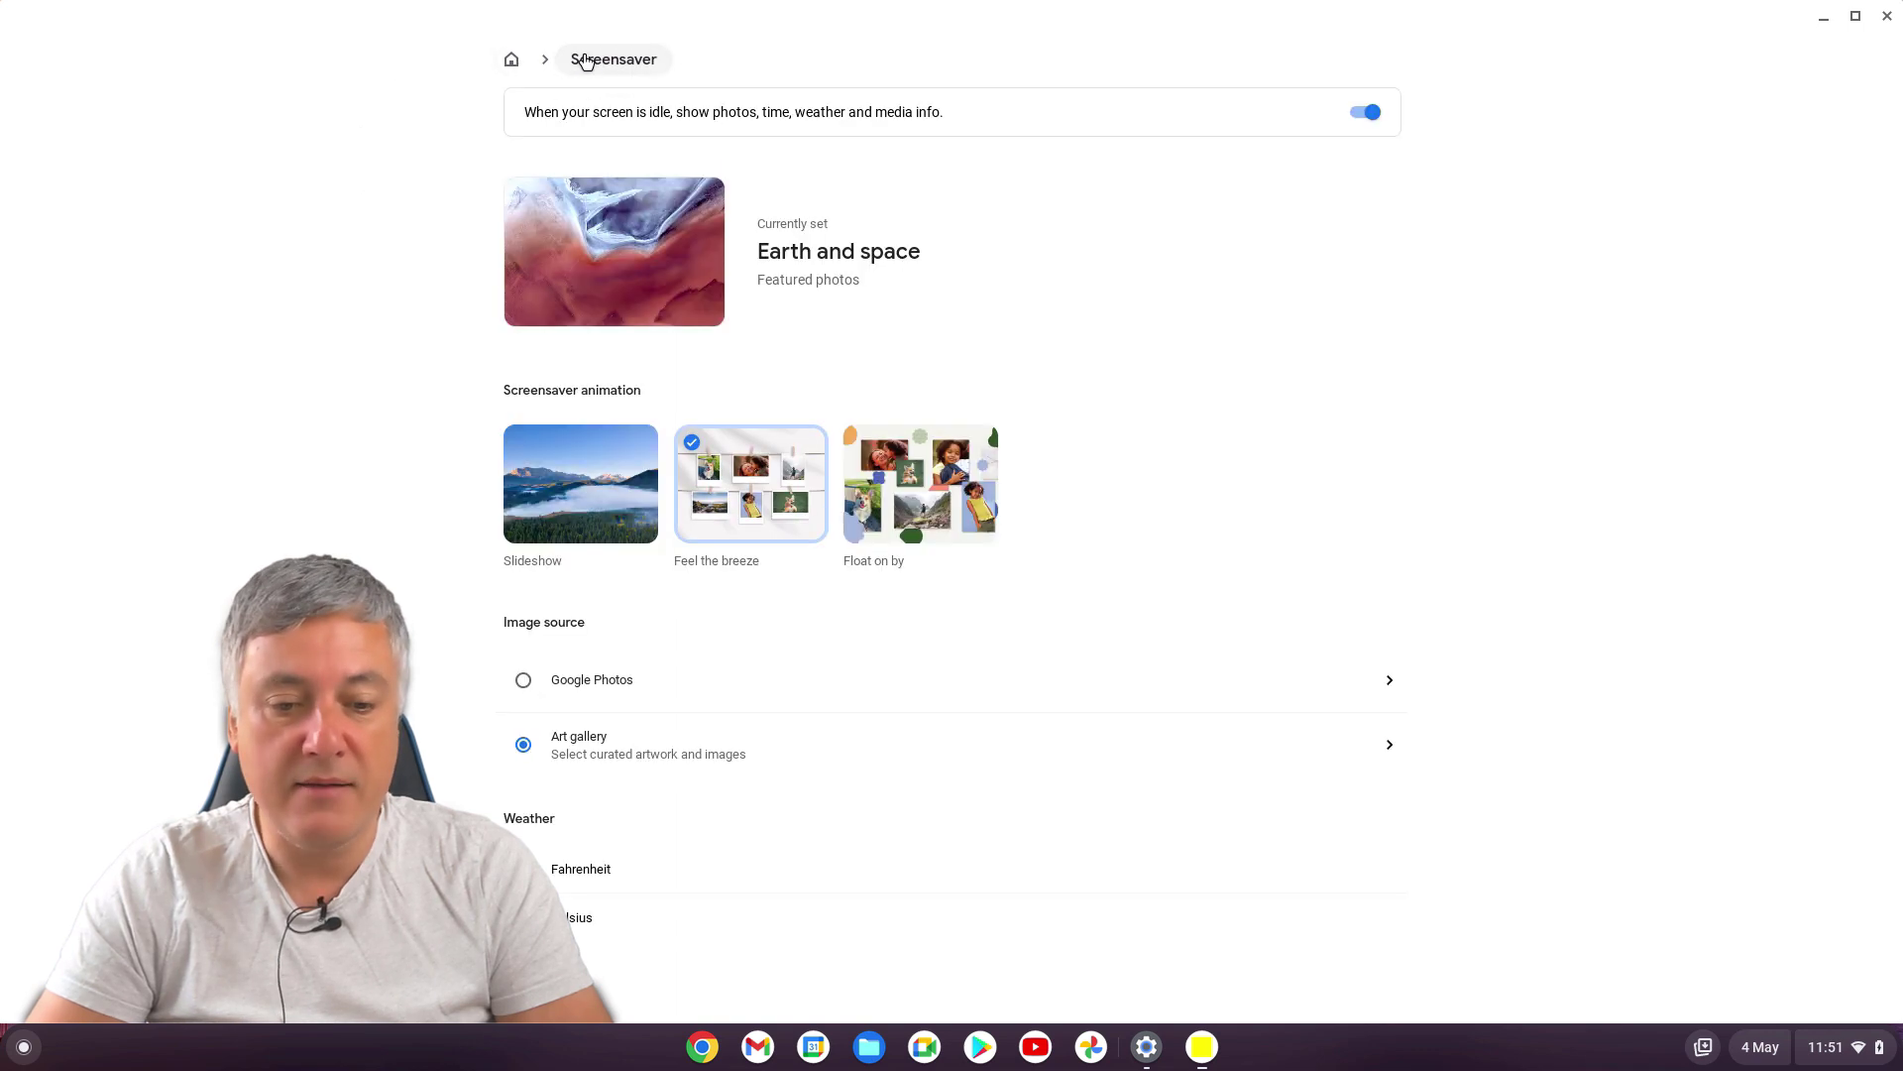